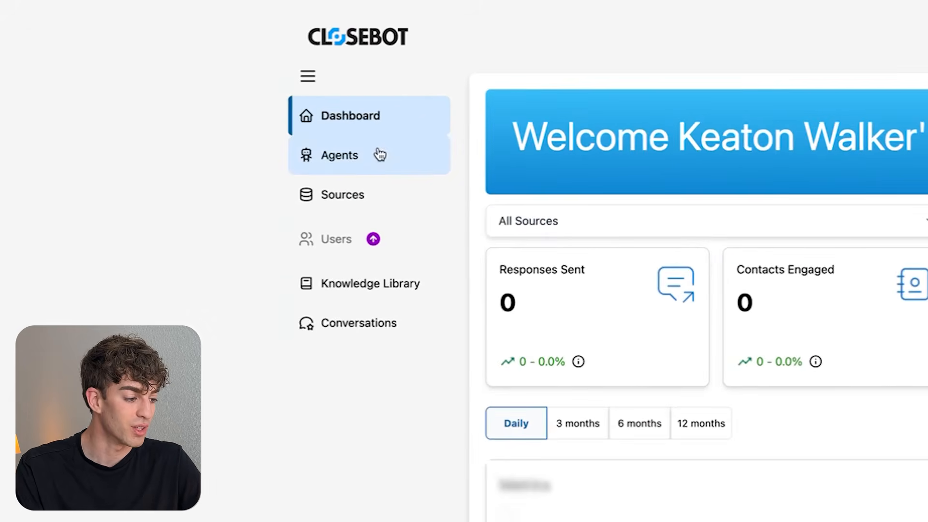
- Go to Agents › Sources and begin adding a new lead source
left_click(78, 90)
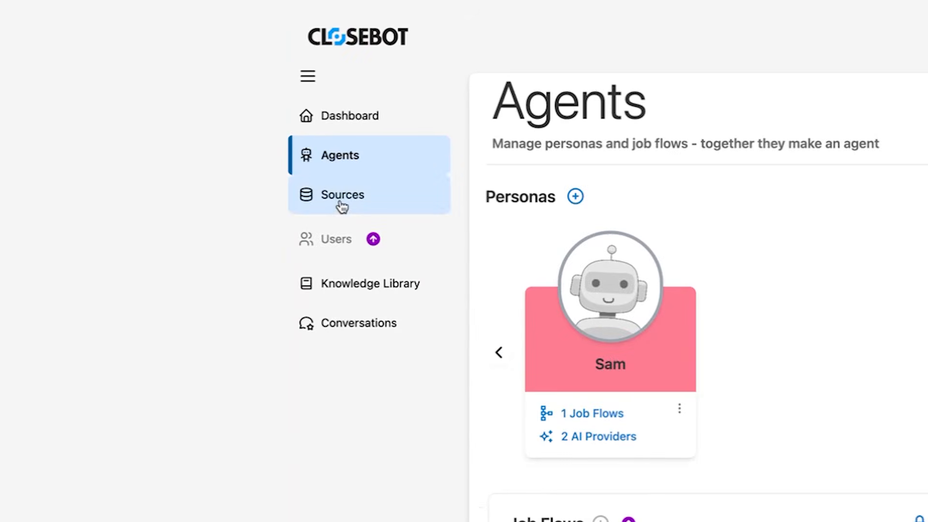
left_click(342, 207)
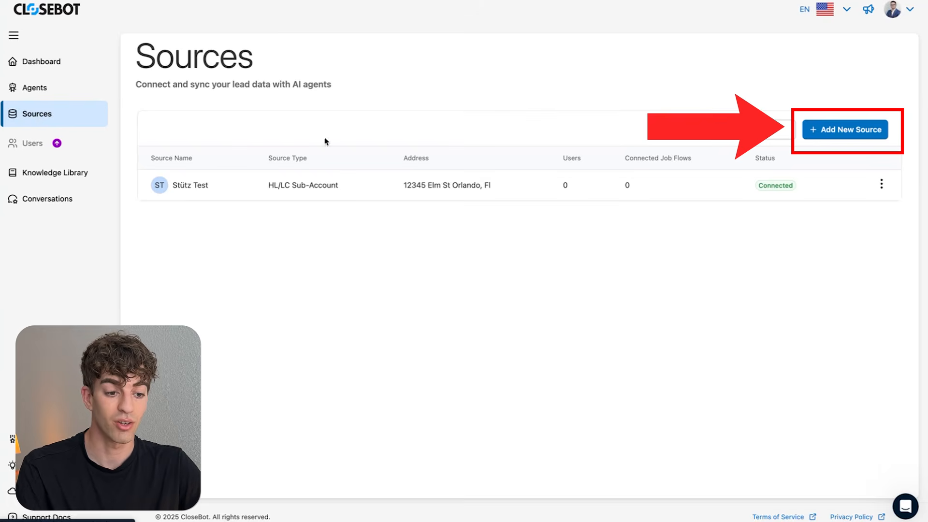
left_click(814, 129)
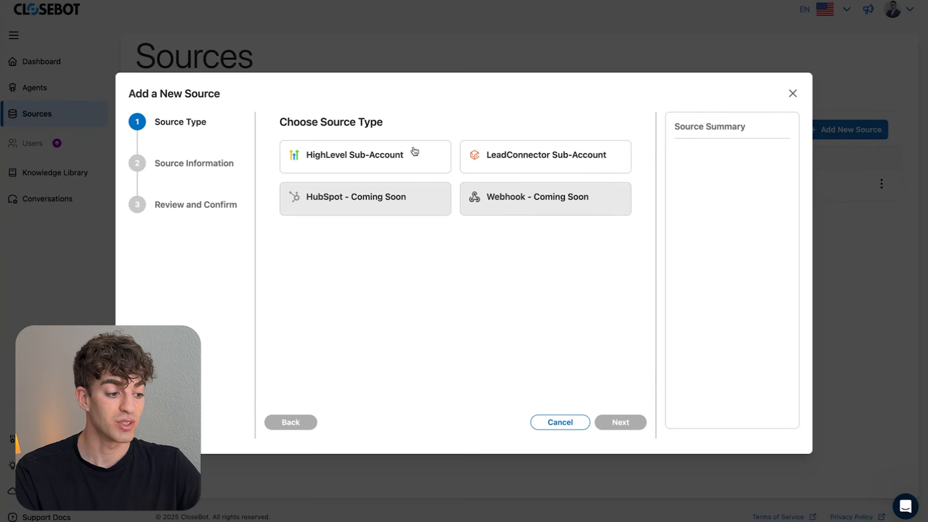
- Pick HighLevel Sub-Account as the source type, connect it, and log in to HighLevel
left_click(397, 161)
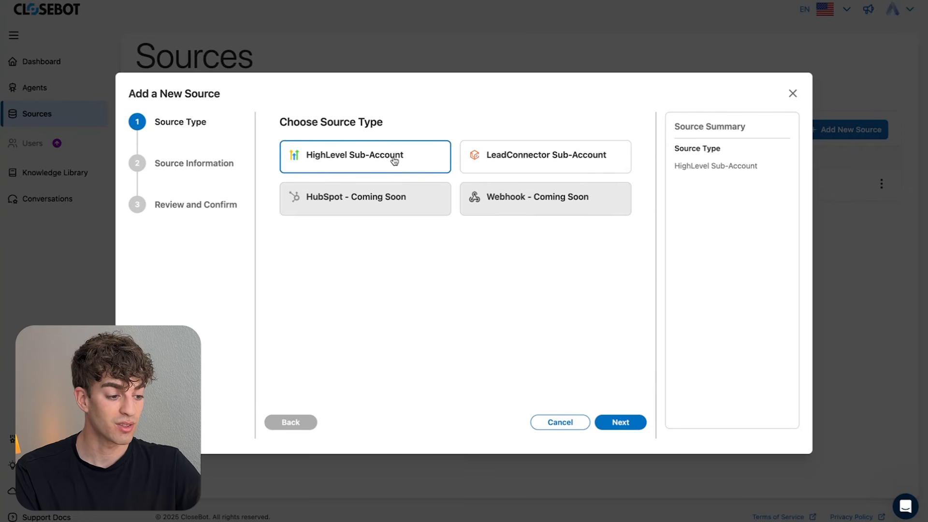
left_click(626, 429)
left_click(325, 193)
left_click(365, 111)
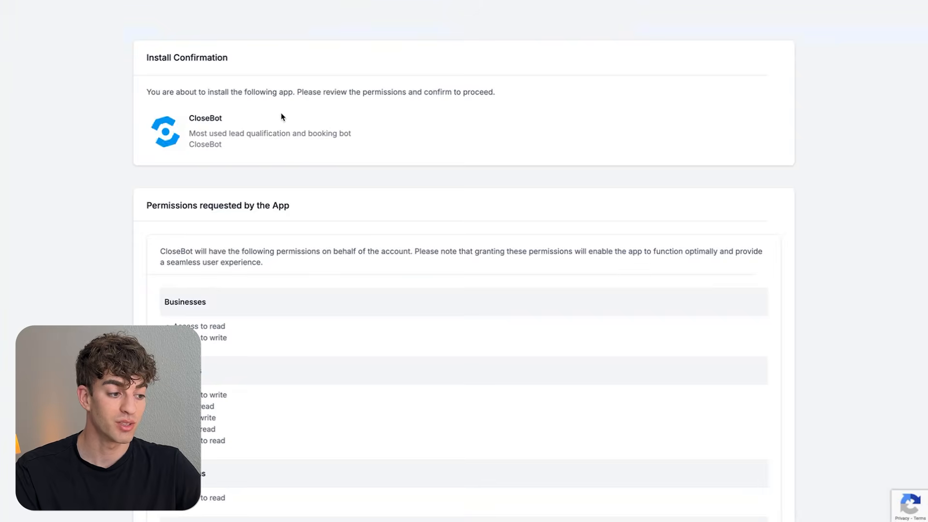
- Accept CloseBot's requested HighLevel permissions and search for the 'test' sub-account
scroll(281, 116, "down", 10)
scroll(282, 116, "down", 15)
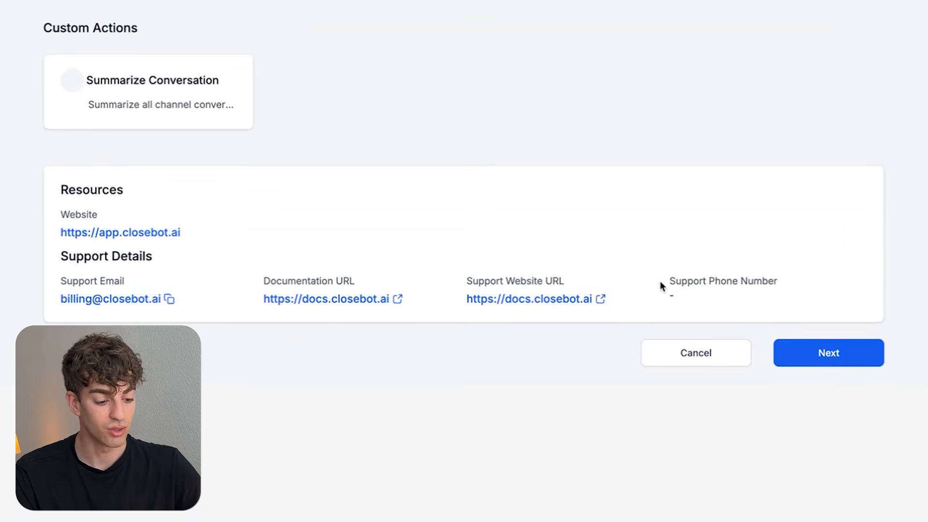
left_click(820, 349)
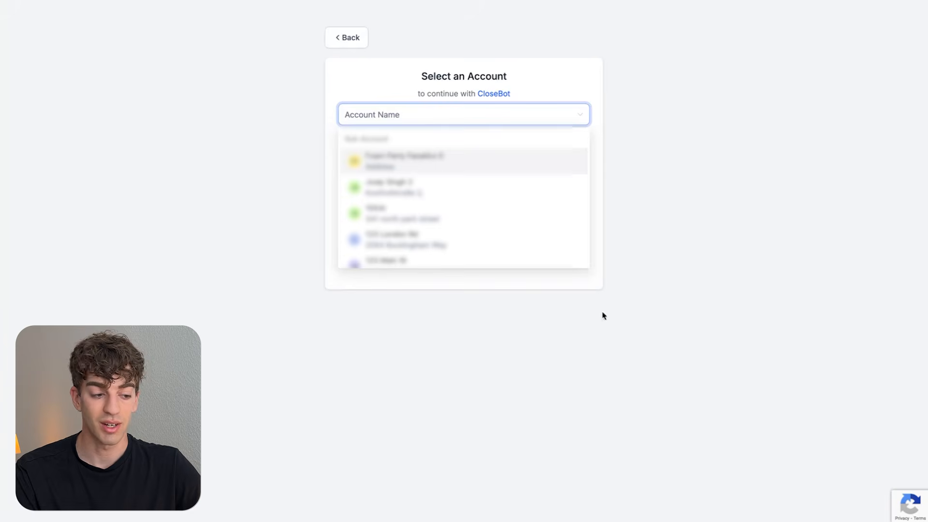
scroll(524, 268, "down", 6)
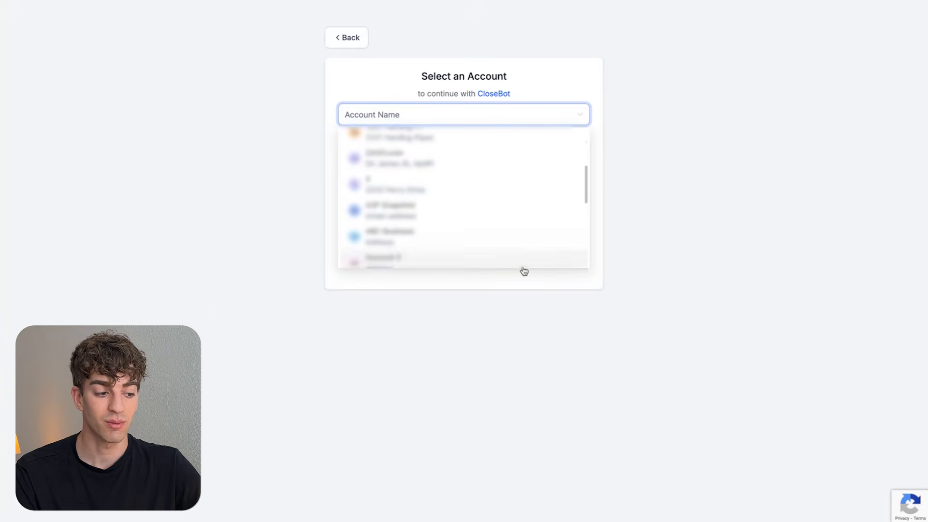
scroll(524, 269, "down", 4)
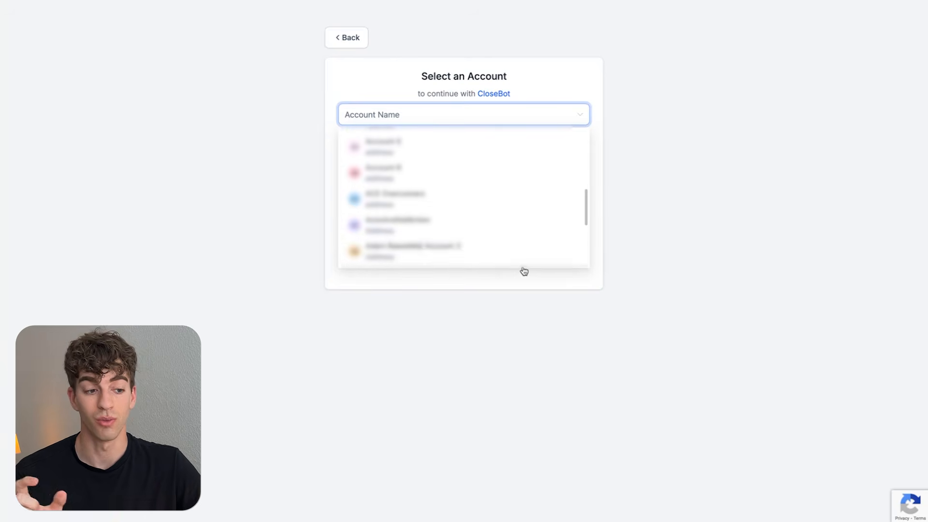
type("test")
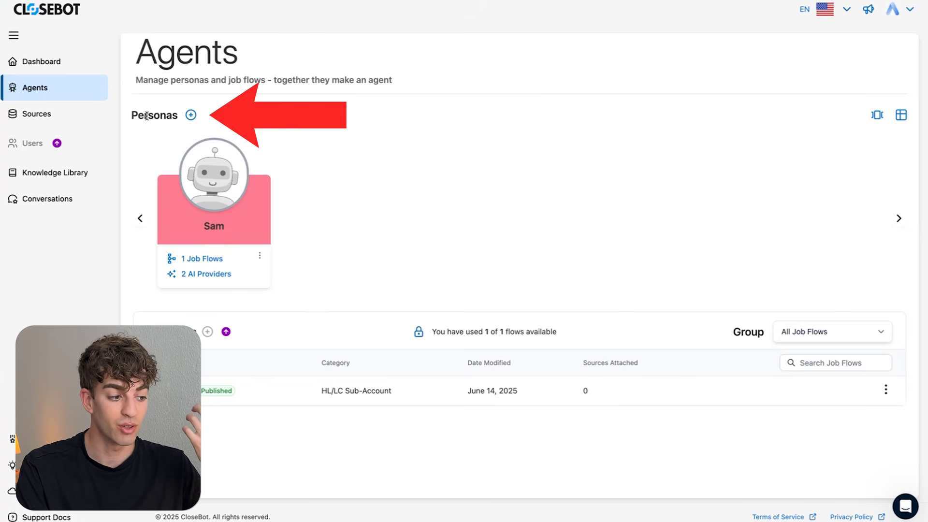
- Create a persona named 'Ben' with internal description 'Bens Tennis club assistant'
left_click(192, 115)
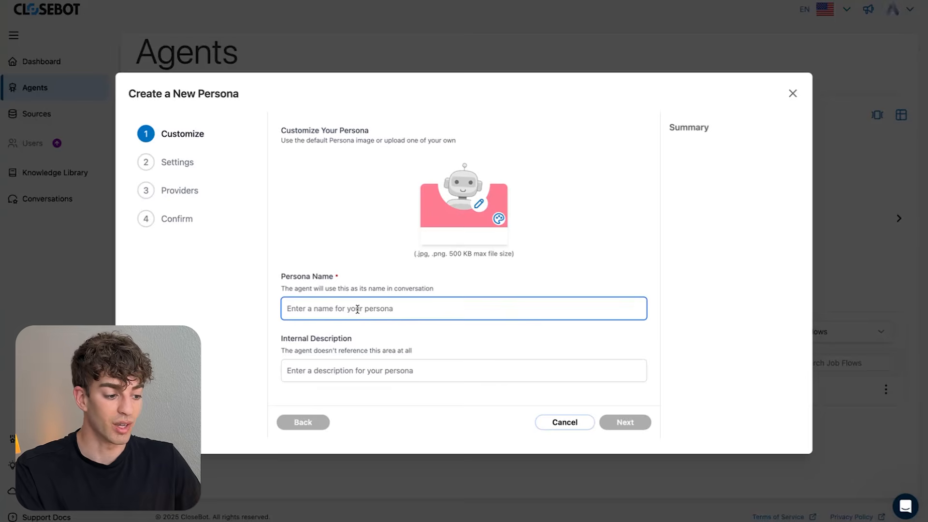
type("Ben")
left_click(419, 372)
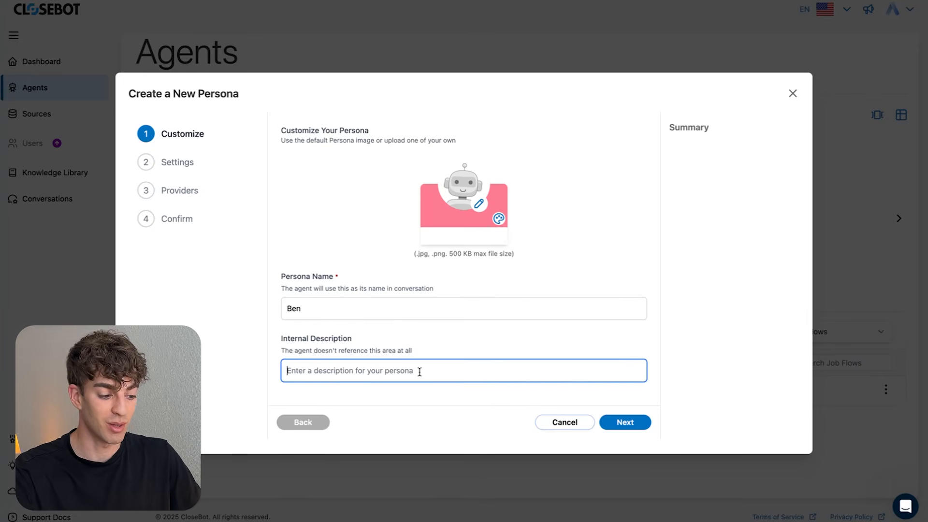
type("Bens Tennis club assistant")
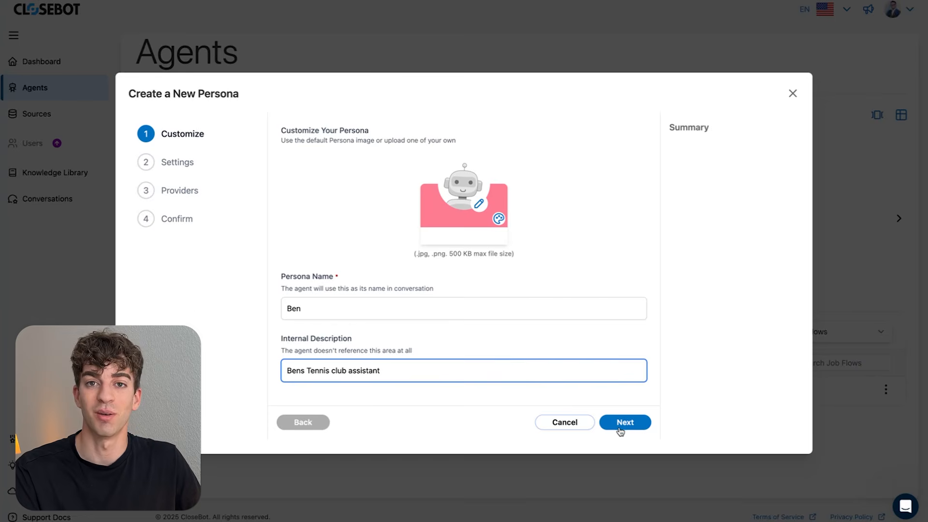
left_click(624, 422)
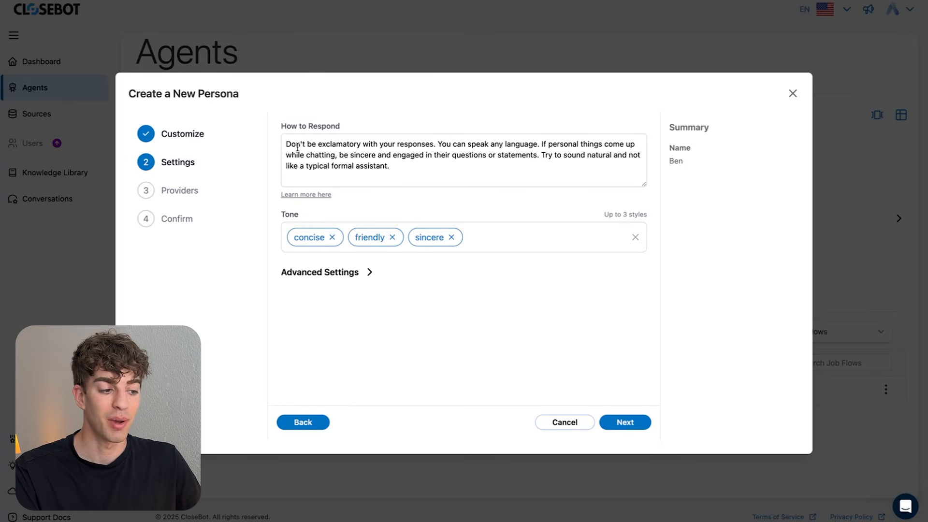
- Change Ben's tone to friendly, sincere and professional, removing concise
left_click_drag(396, 170, 277, 143)
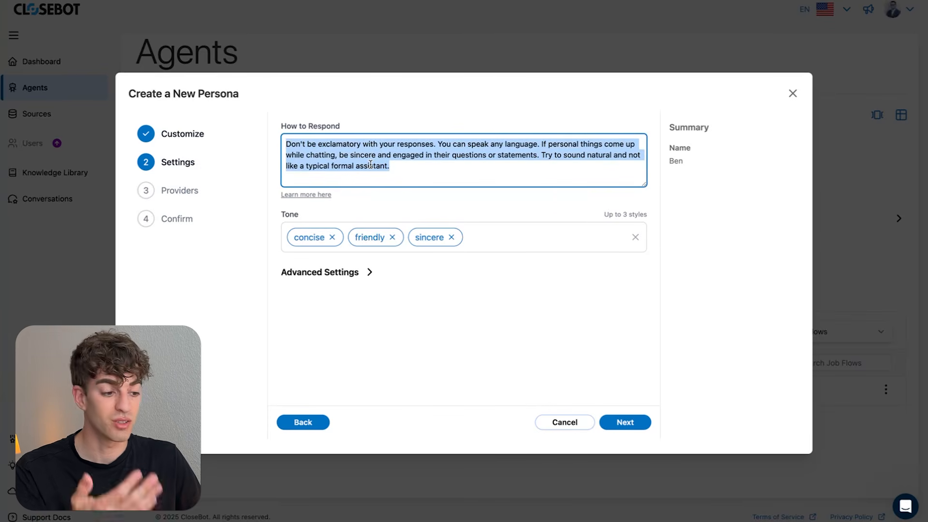
left_click(400, 174)
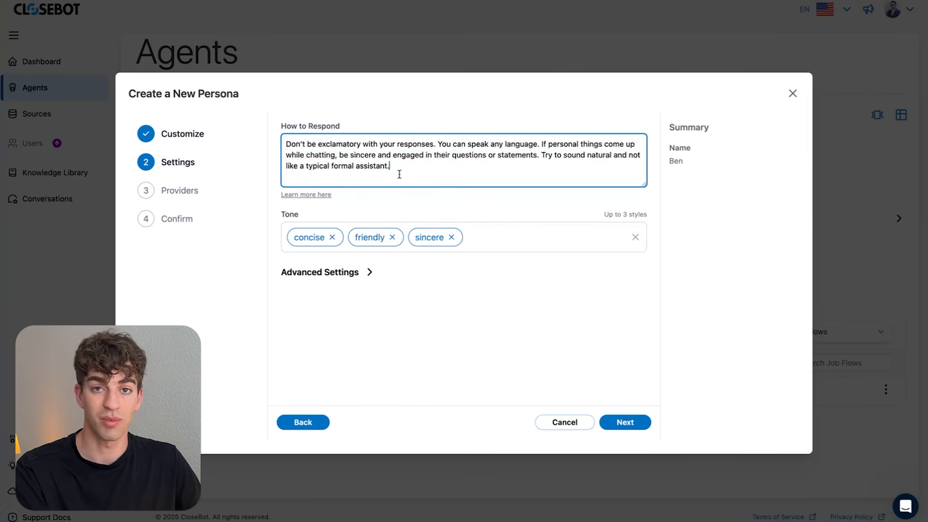
left_click(473, 238)
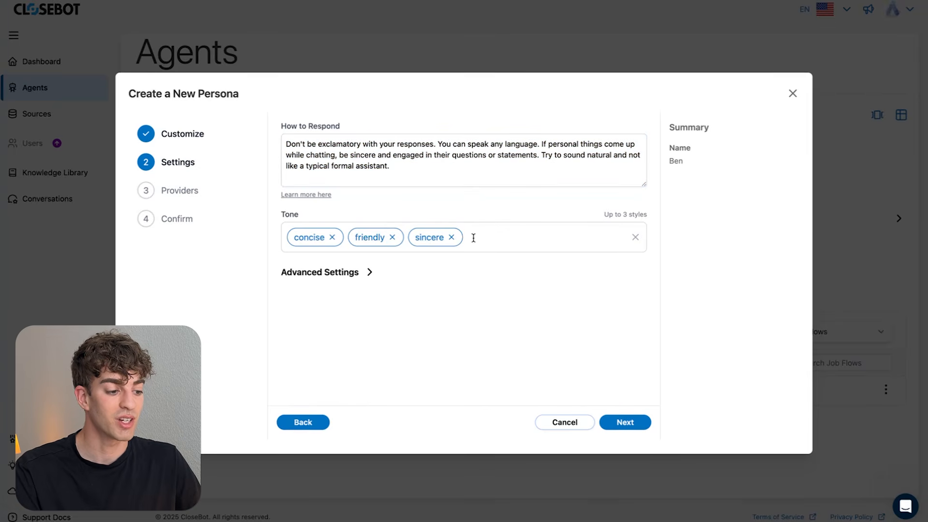
left_click(333, 238)
type("professional")
key("Return")
- In Advanced Settings, set response delay to 0 seconds and AI typos to 0%
left_click(368, 275)
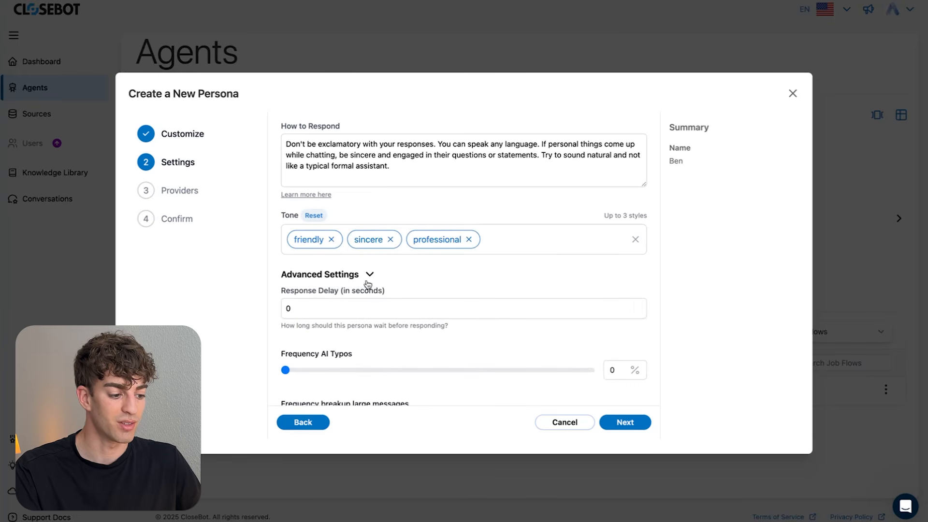
left_click(308, 313)
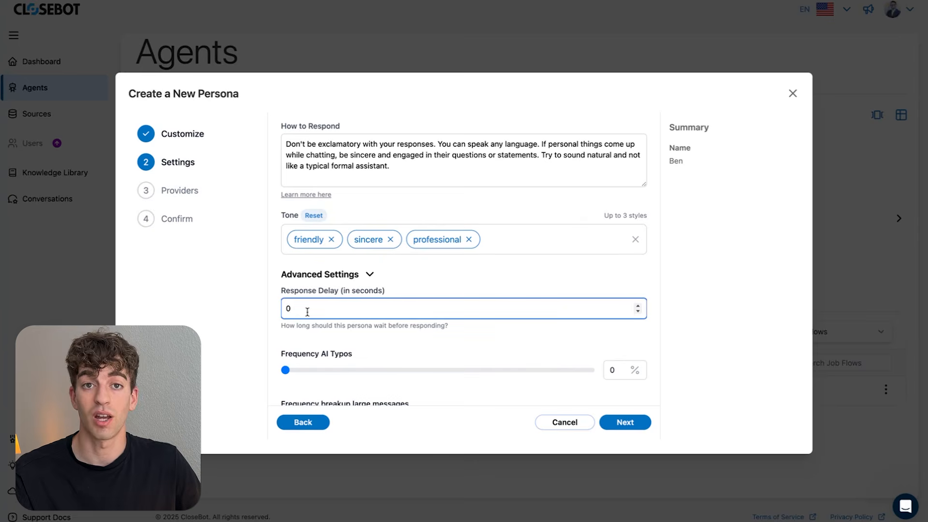
type("30")
left_click_drag(308, 313, 263, 315)
type("0")
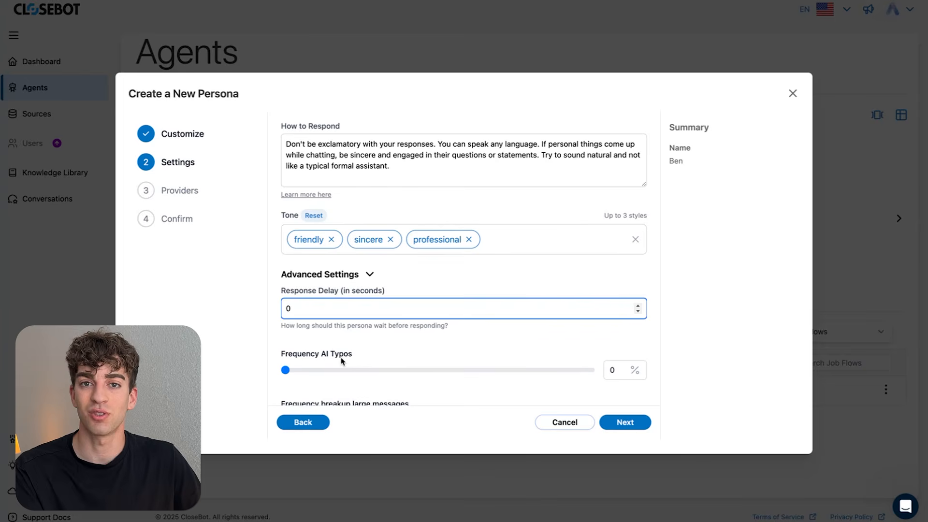
left_click_drag(286, 369, 478, 369)
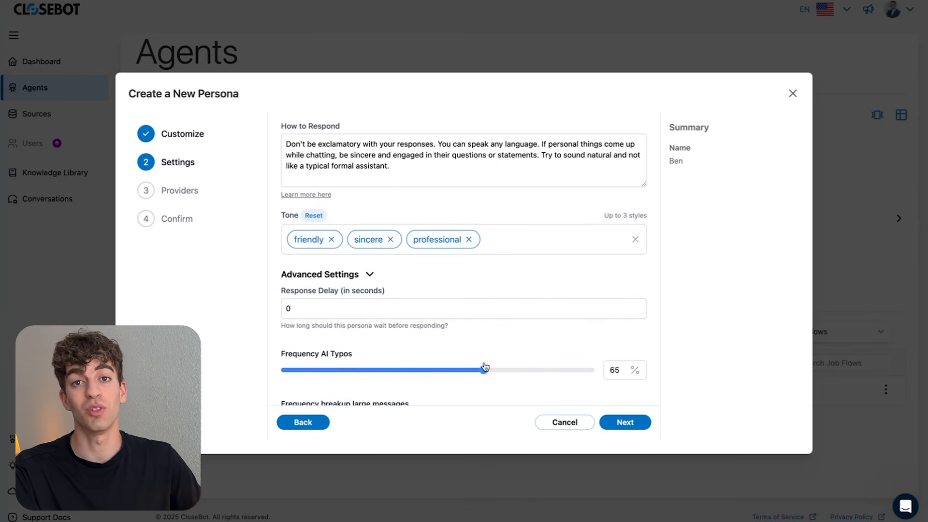
left_click_drag(483, 372, 597, 379)
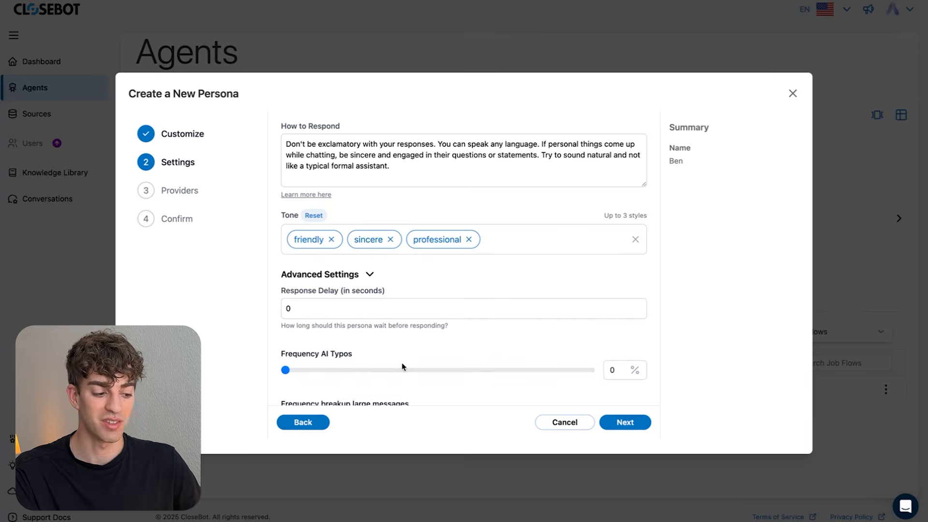
scroll(404, 367, "down", 1)
scroll(404, 367, "up", 1)
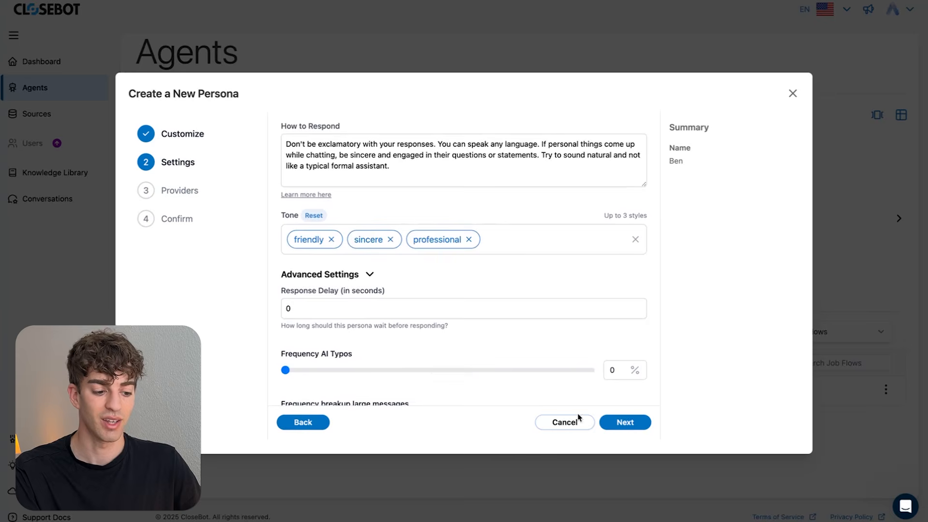
left_click(640, 429)
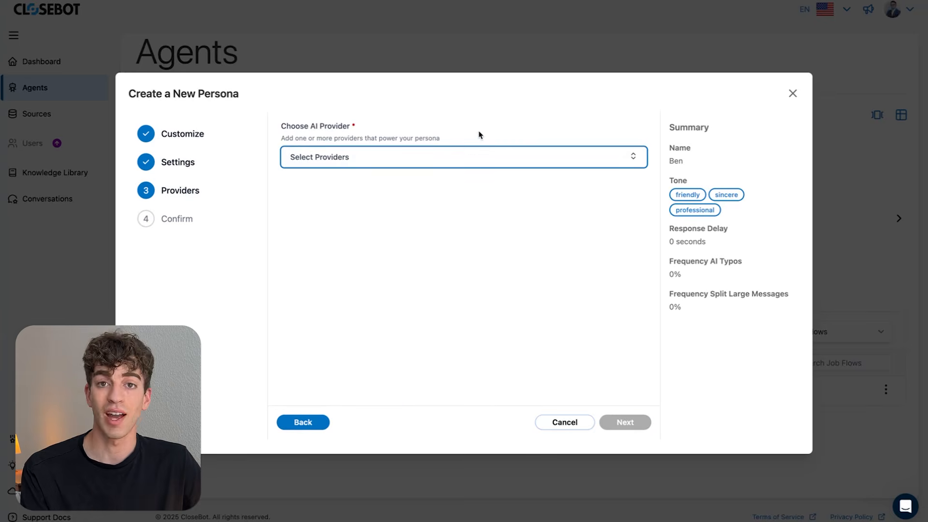
- Choose CloseBot OpenAI as Ben's provider and create the persona
left_click(482, 159)
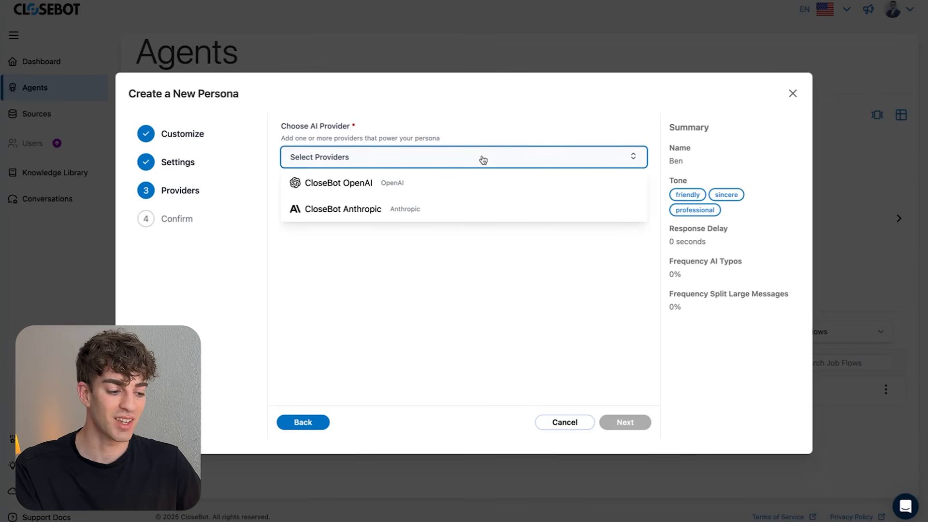
left_click(407, 183)
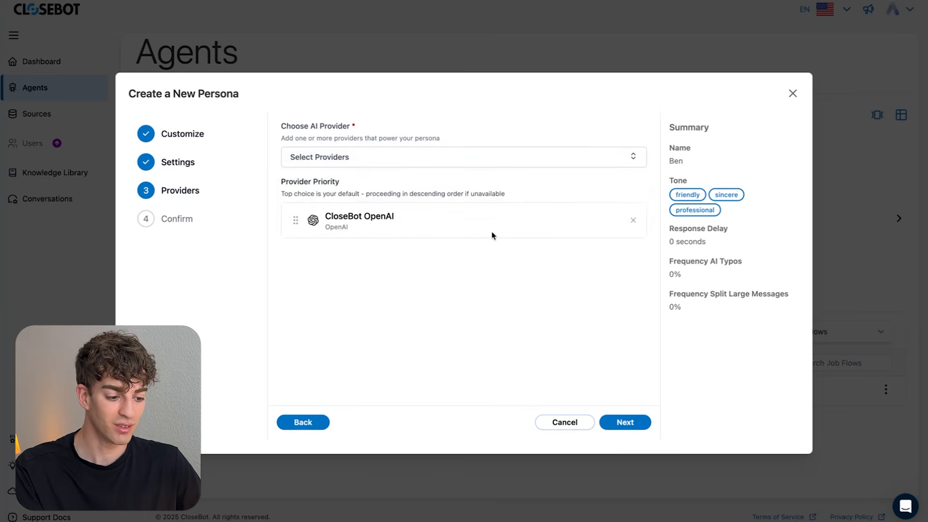
left_click(626, 423)
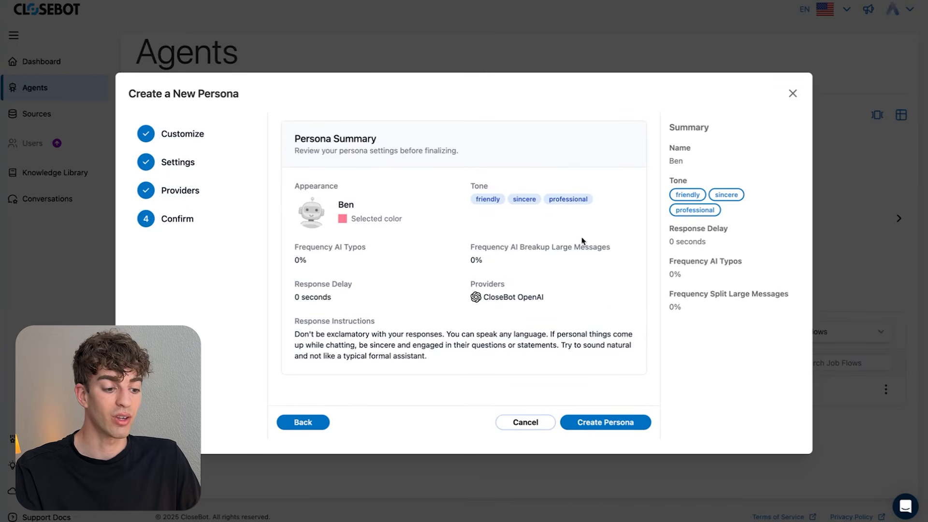
left_click(604, 423)
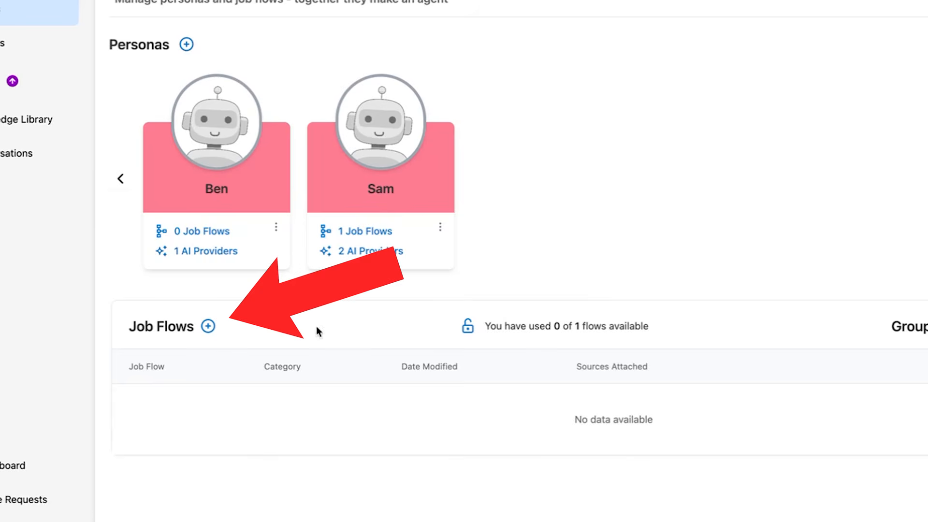
- Name the new job flow 'Bens Tennis club slot booking' and keep it in All Job Flows
left_click(209, 327)
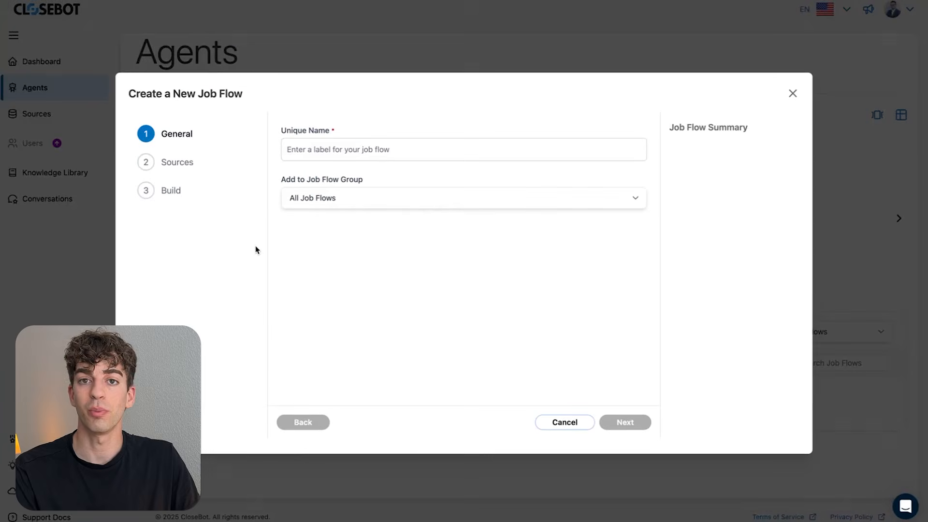
left_click(348, 149)
type("Bens Tennis club slot booking")
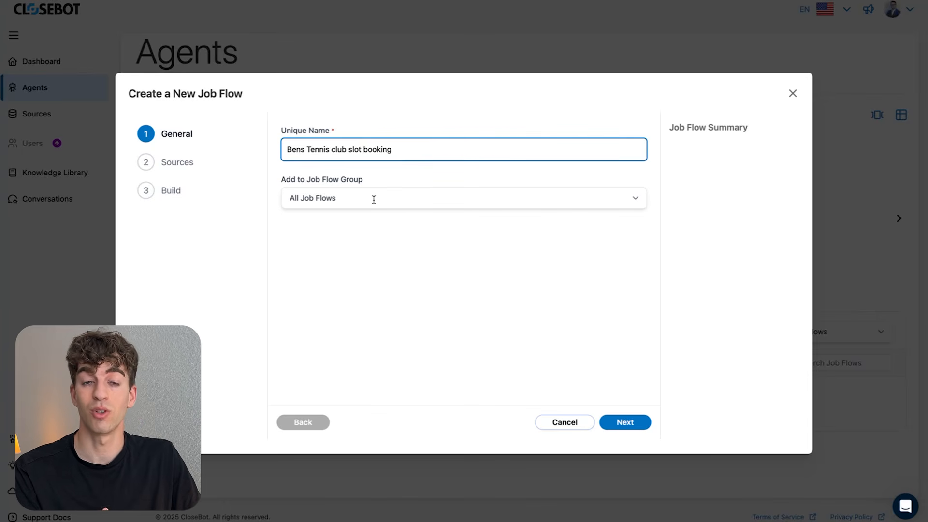
left_click(636, 199)
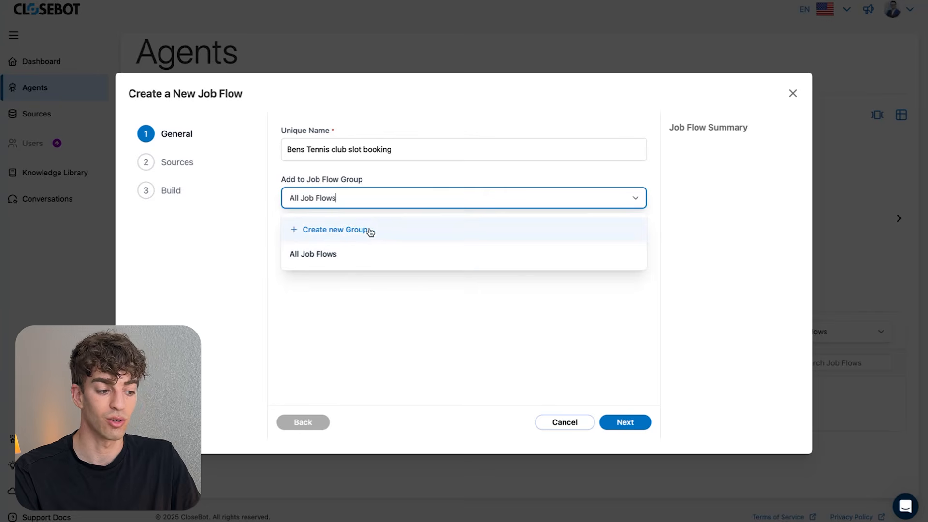
left_click(315, 260)
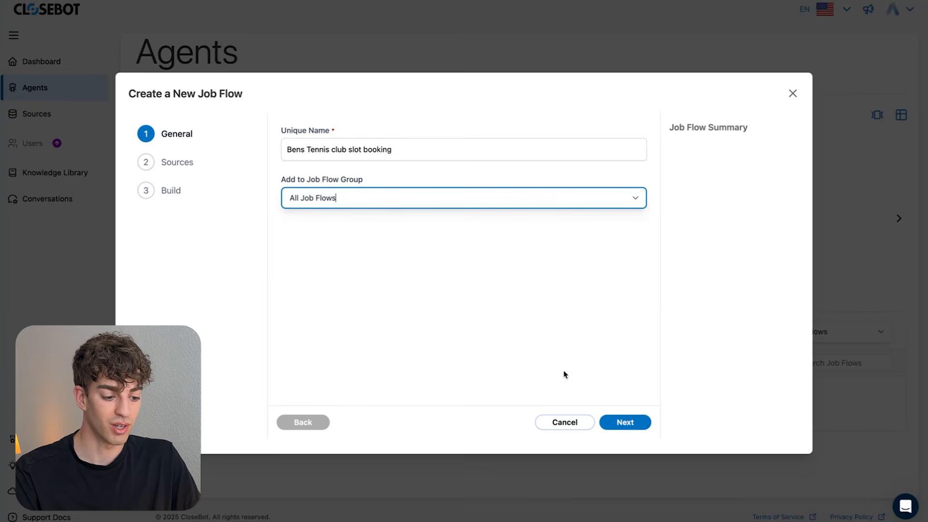
left_click(624, 424)
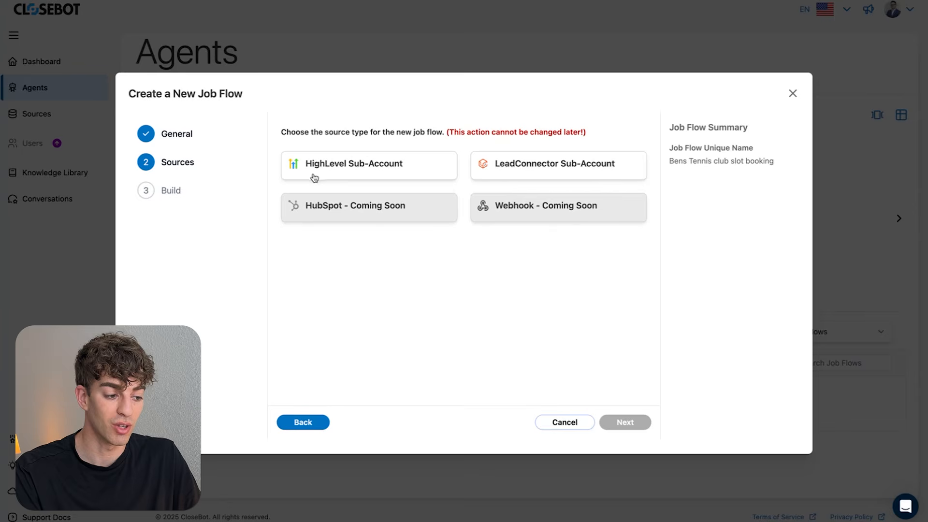
- Use HighLevel Sub-Account as the source and connect the test sub-account location
left_click(371, 174)
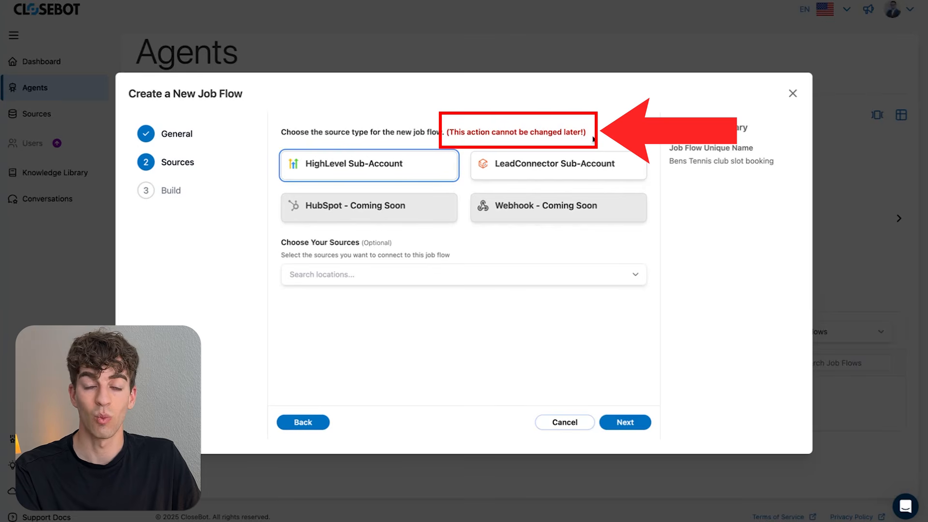
left_click(387, 280)
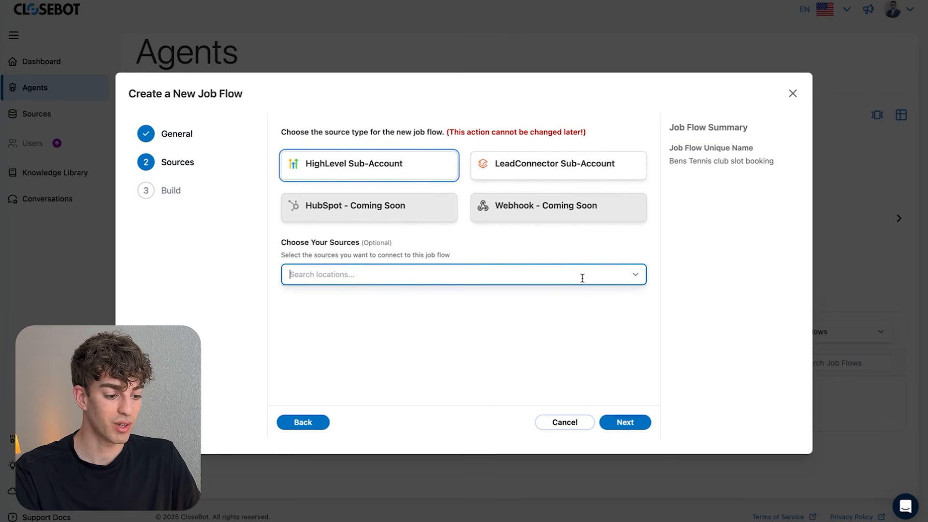
left_click(635, 280)
left_click(338, 306)
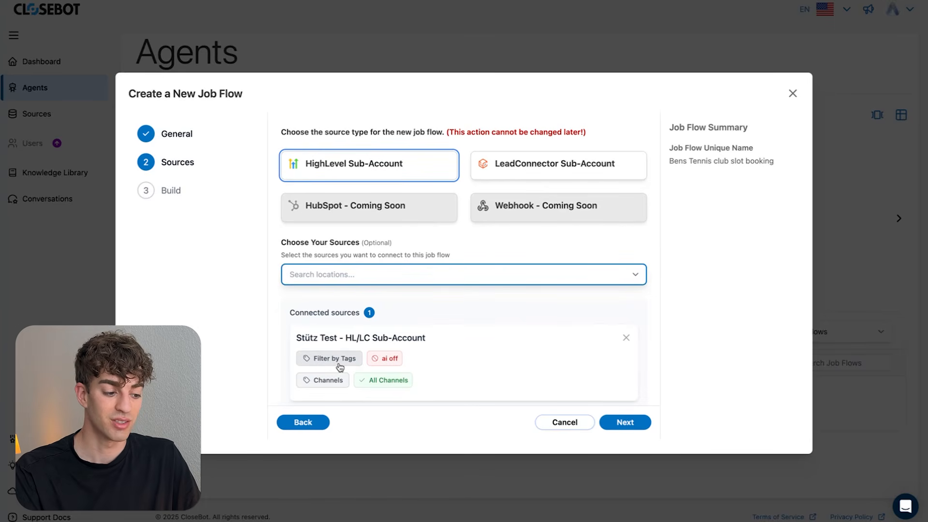
- Filter the source by tags: require 'response' and exclude 'handoff'
left_click(341, 363)
scroll(317, 368, "down", 2)
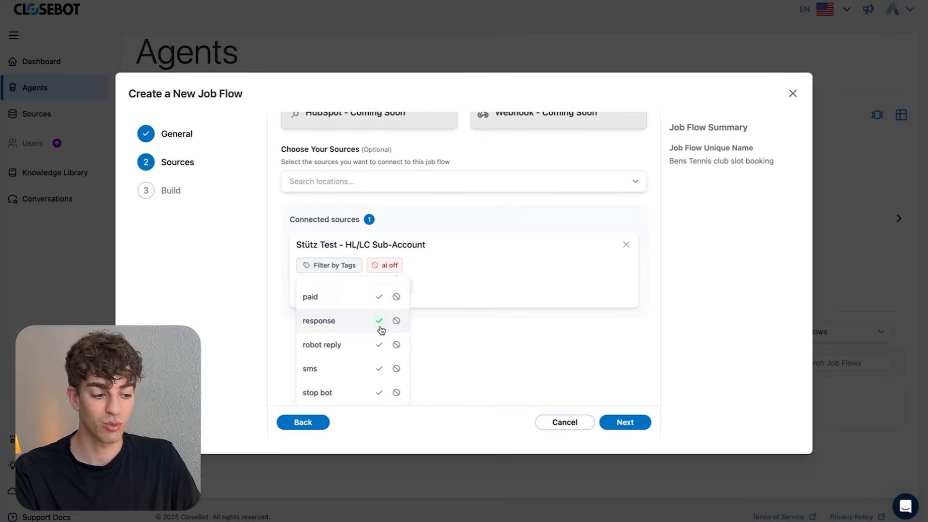
left_click(380, 326)
left_click(355, 344)
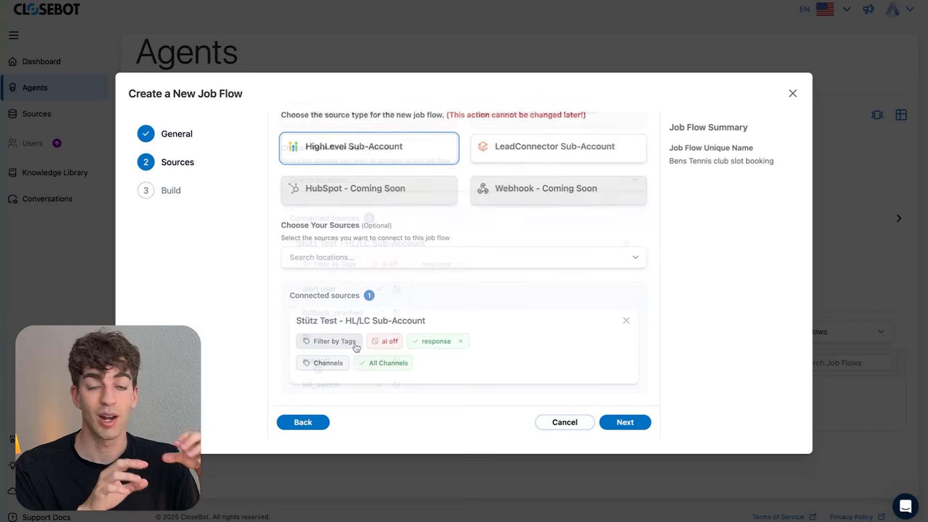
scroll(318, 367, "down", 2)
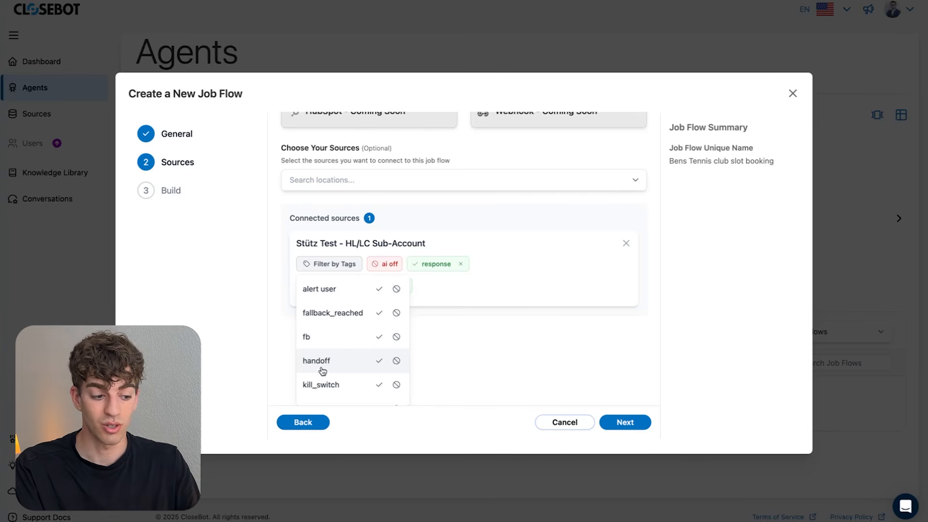
left_click(397, 362)
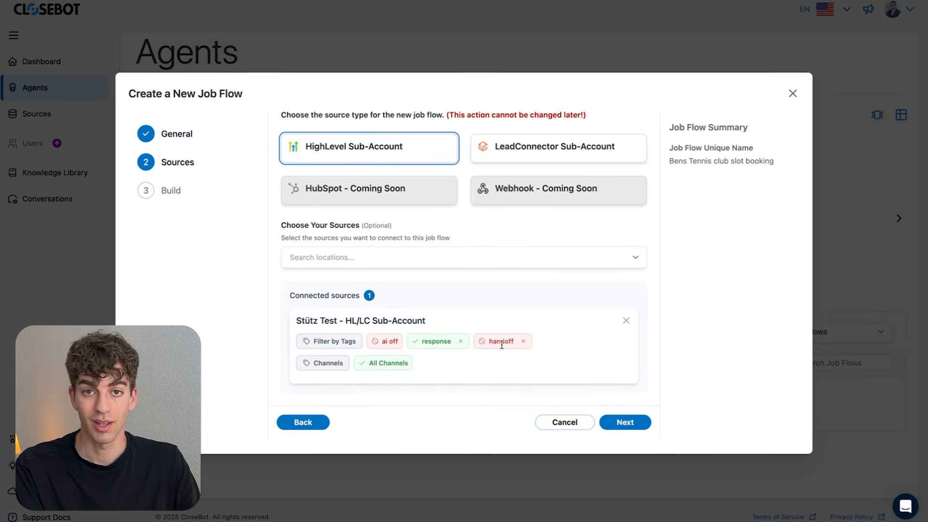
- Limit the source's channels to Live_Chat
left_click(320, 366)
scroll(320, 368, "down", 3)
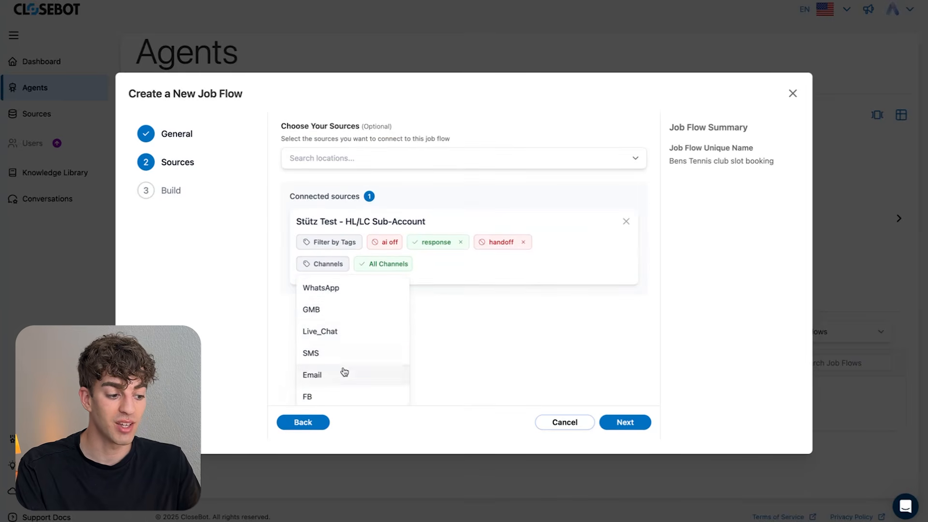
scroll(342, 399, "down", 2)
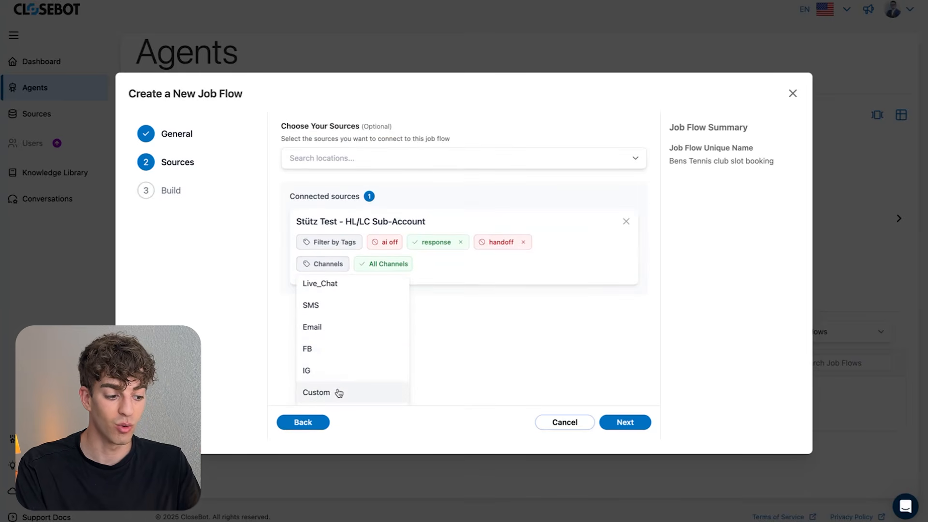
scroll(339, 393, "up", 2)
left_click(336, 327)
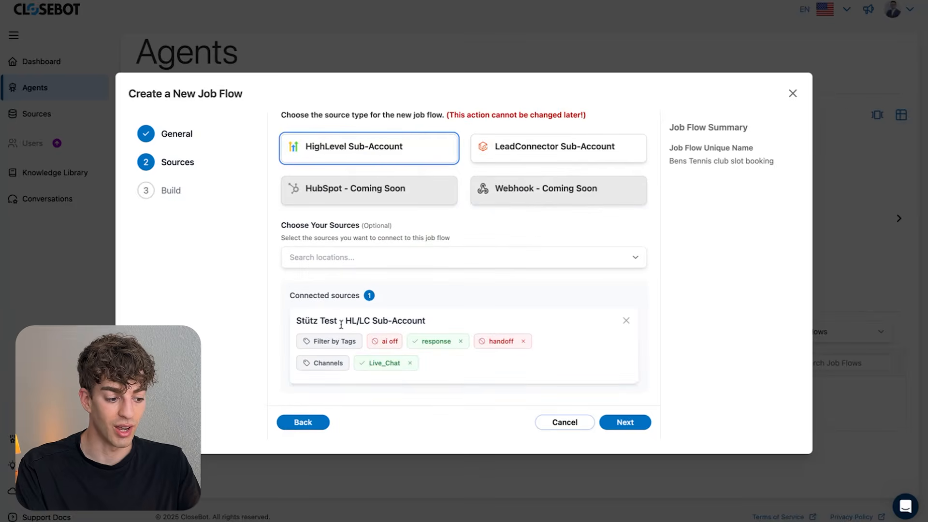
left_click(625, 423)
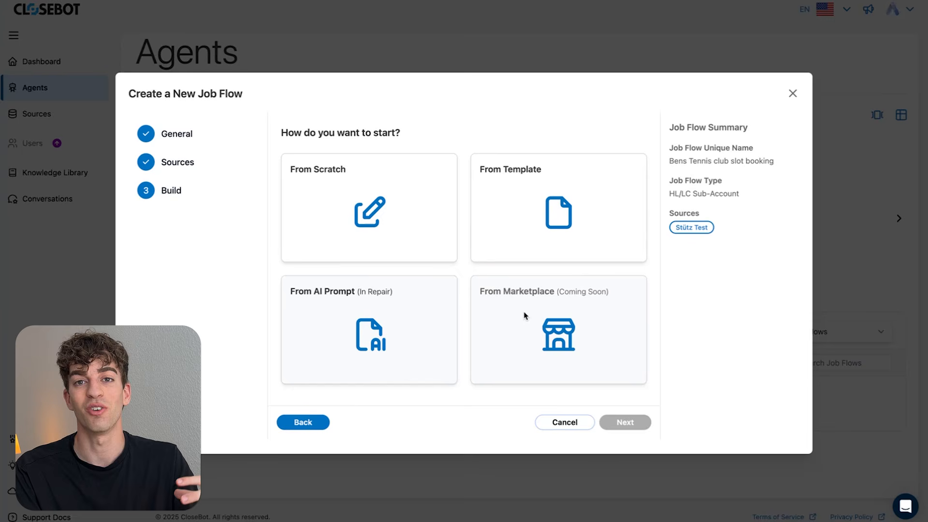
- Start the job flow From Scratch and deploy it, then look over the Actions panel
left_click(365, 215)
left_click(617, 424)
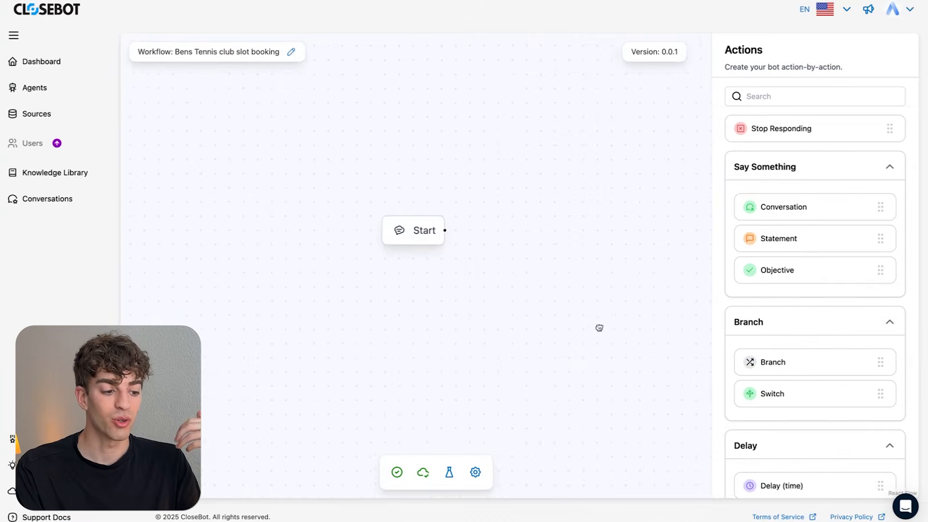
left_click_drag(599, 328, 635, 344)
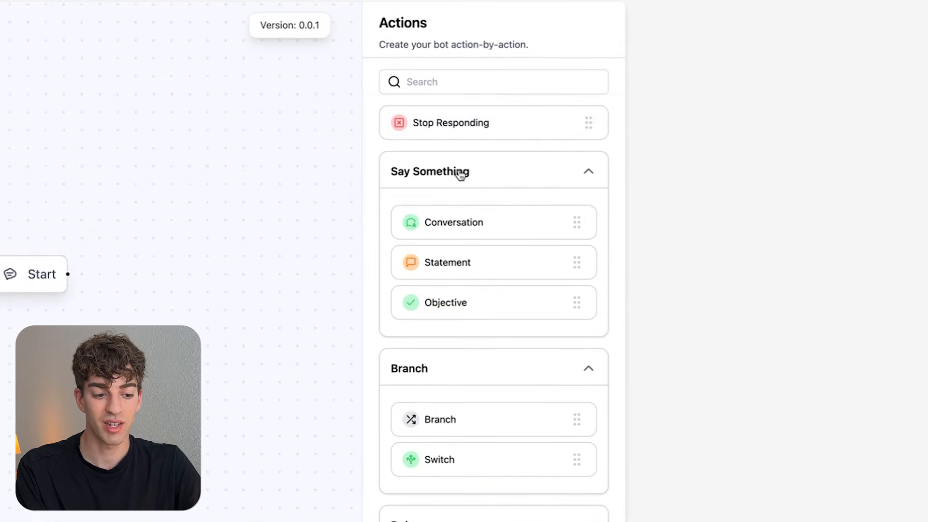
scroll(460, 173, "down", 3)
scroll(445, 264, "down", 6)
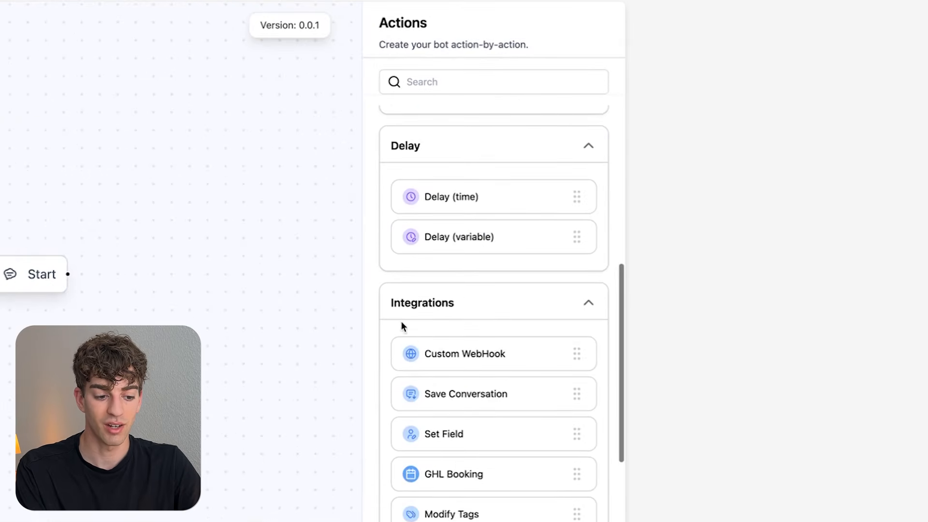
scroll(448, 307, "down", 5)
scroll(448, 309, "down", 3)
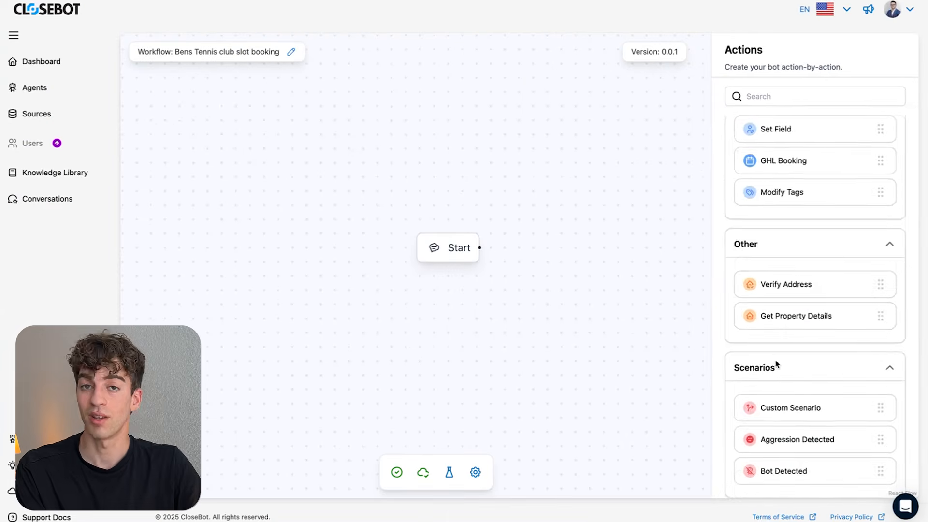
scroll(777, 363, "up", 10)
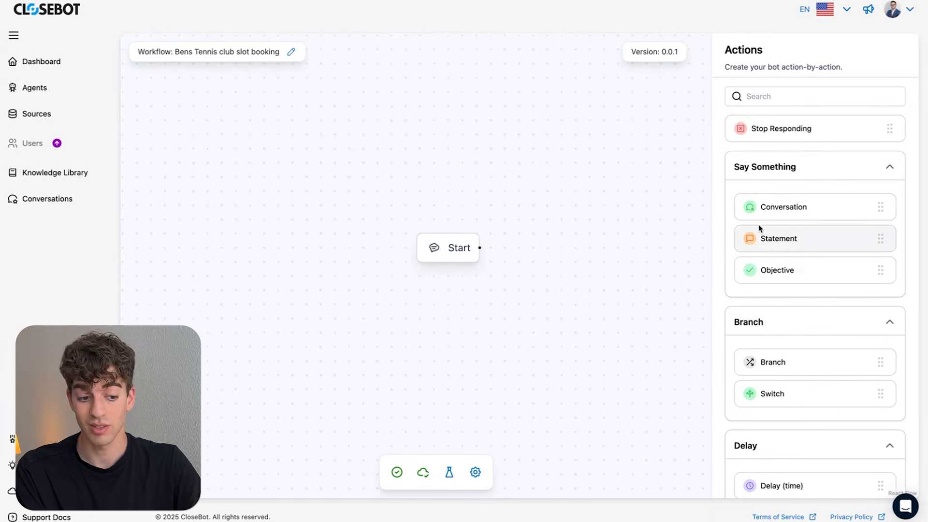
- Add three Objective nodes after Start and open the first Objective's settings
left_click_drag(768, 273, 543, 251)
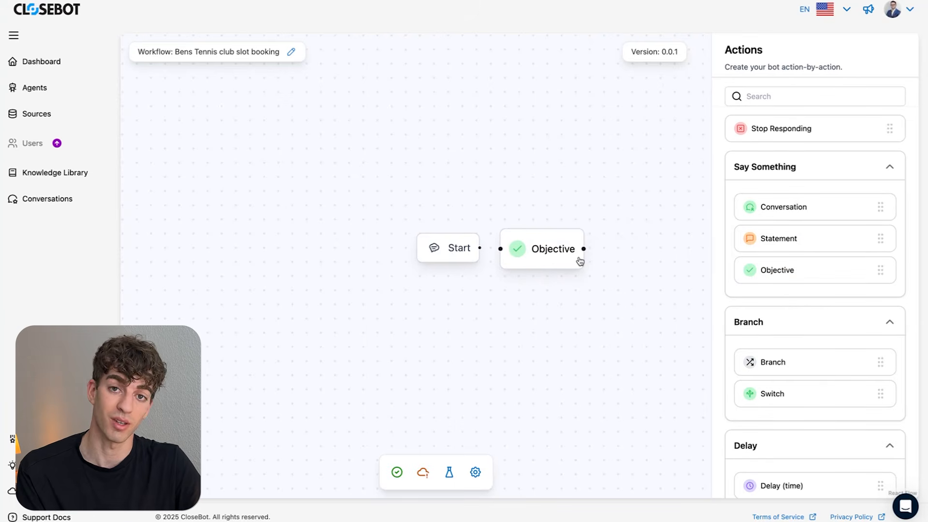
left_click_drag(788, 269, 648, 246)
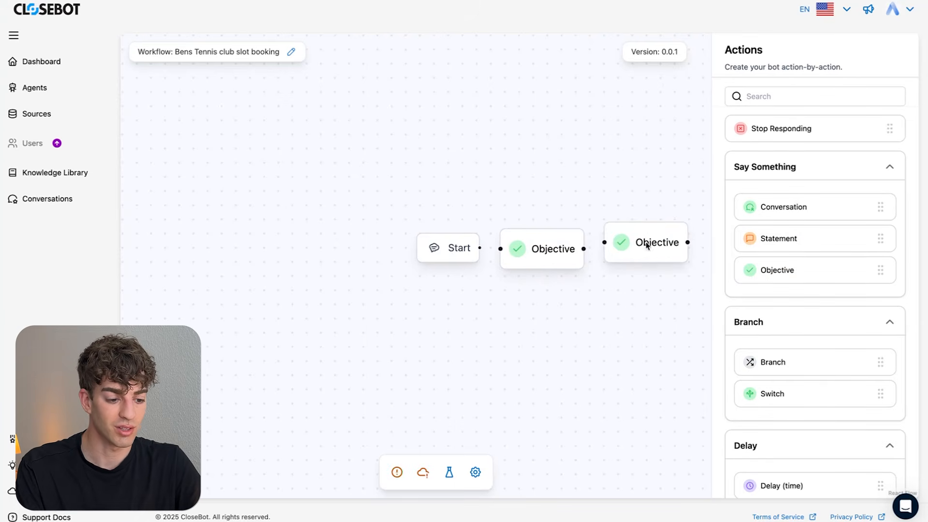
left_click_drag(815, 278, 610, 252)
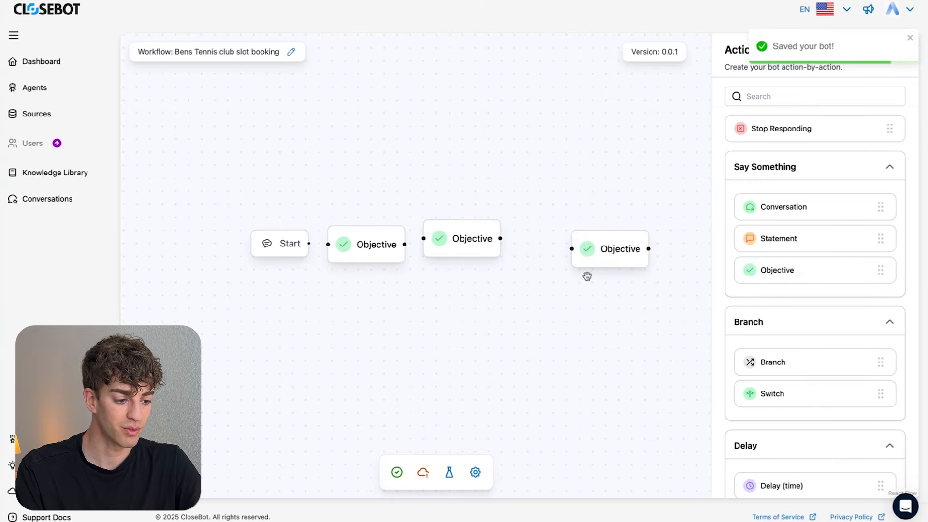
left_click(352, 252)
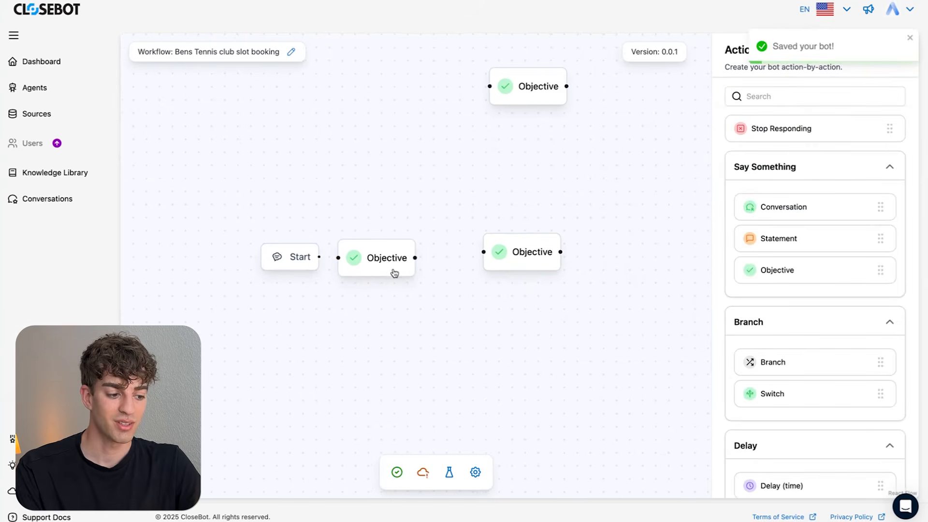
left_click_drag(393, 271, 407, 256)
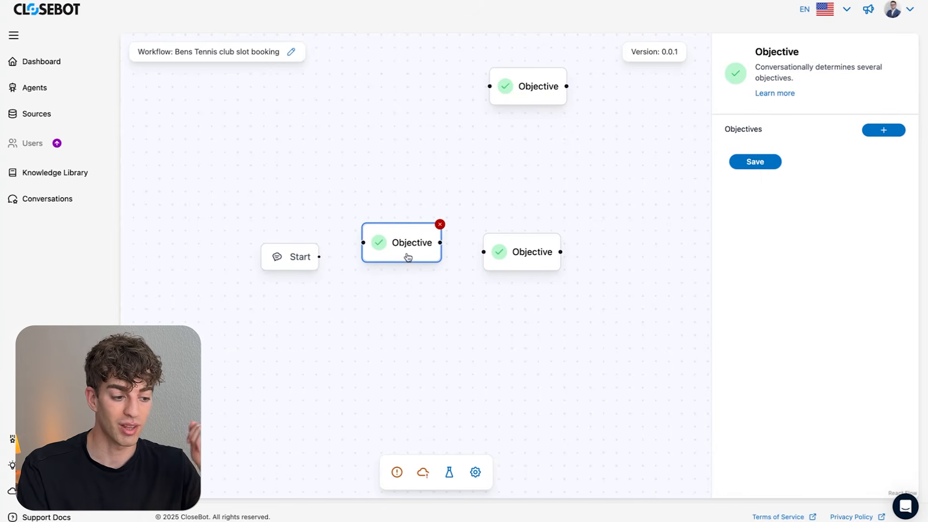
- Add an objective titled 'Active membership?' with a short description to the first Objective node
left_click(890, 132)
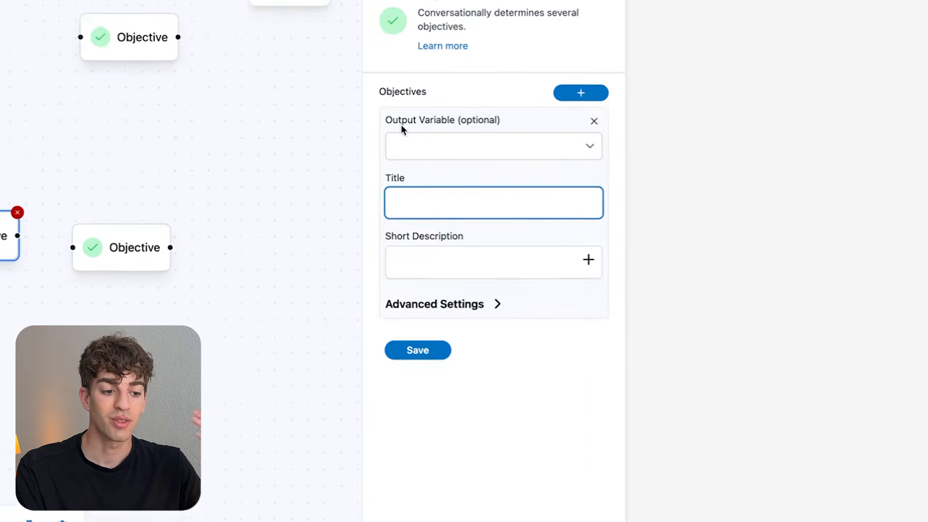
left_click(589, 152)
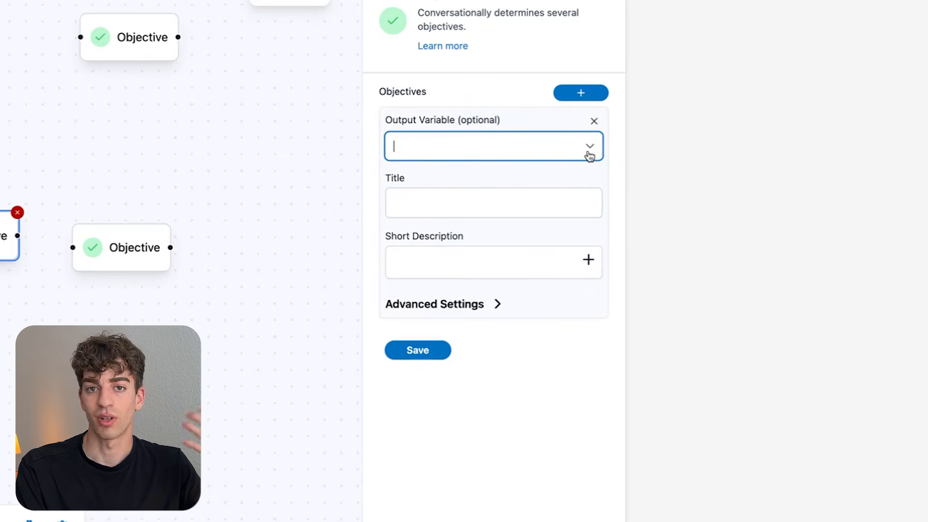
left_click(591, 152)
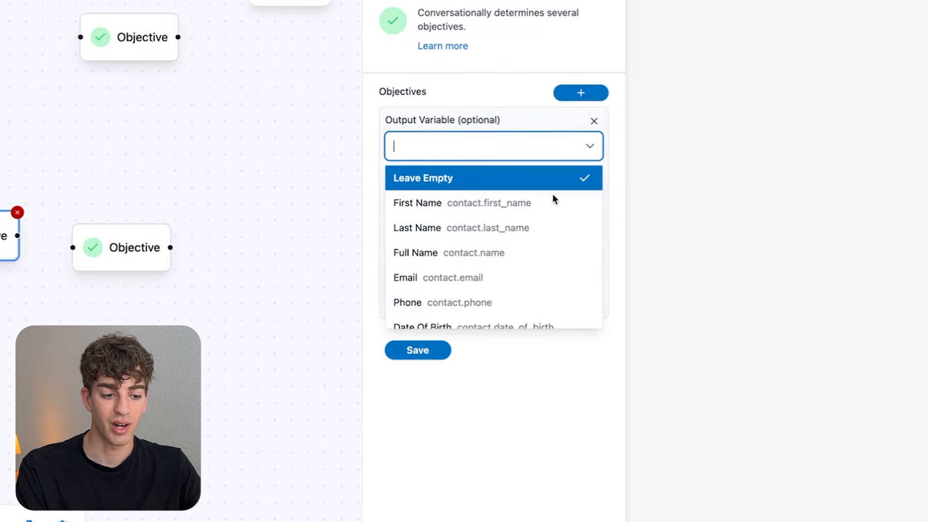
scroll(532, 230, "down", 1)
scroll(531, 228, "down", 3)
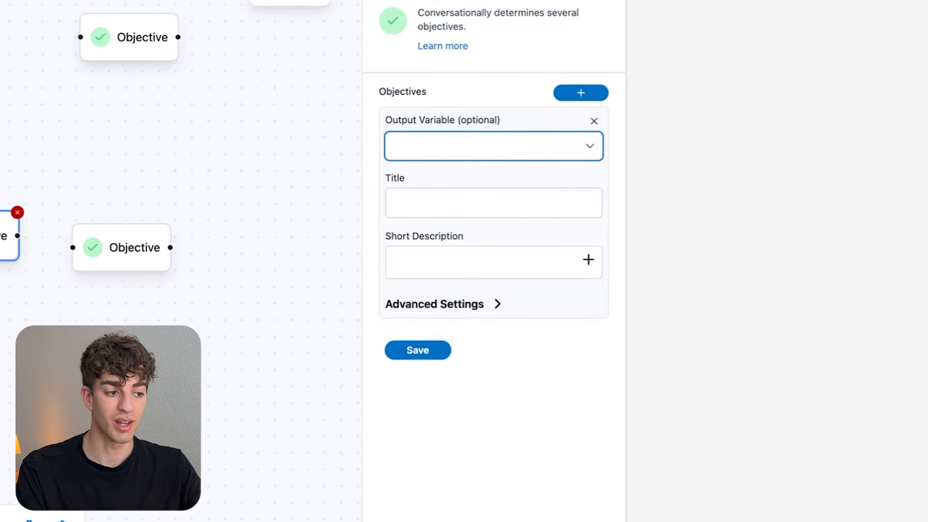
left_click(481, 207)
type("Active membership")
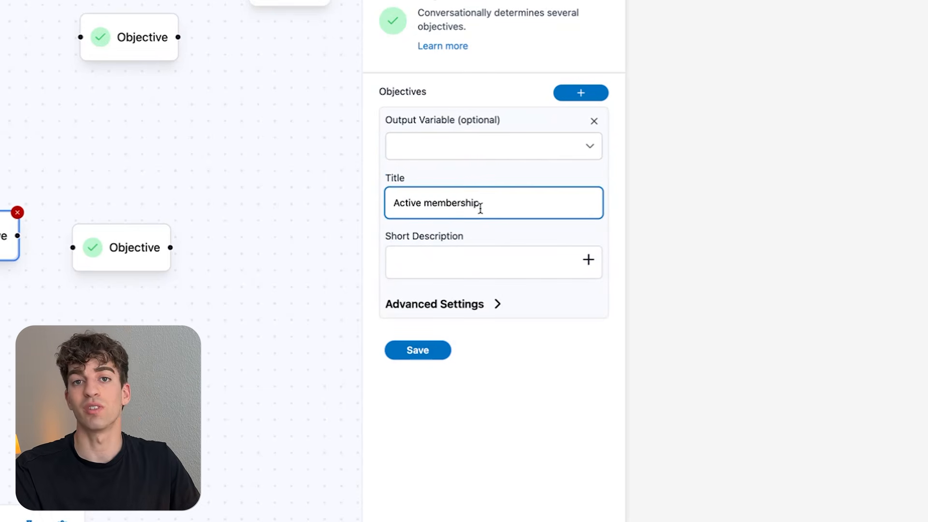
type("?")
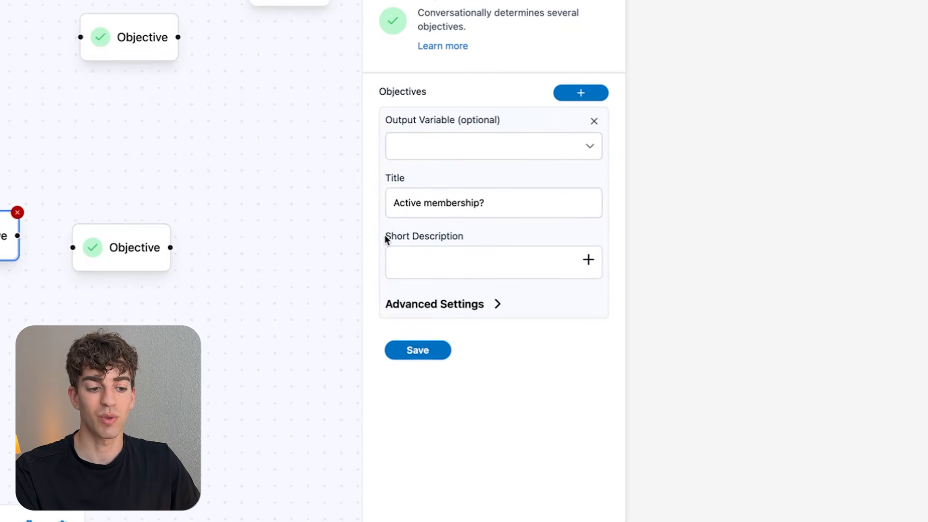
left_click_drag(385, 234, 462, 239)
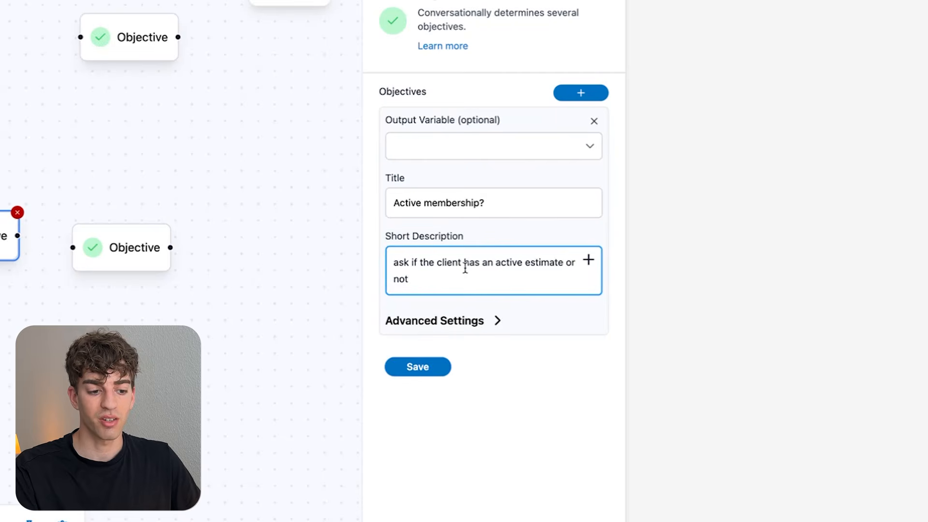
- Set the objective's Max Attempts to 3 in Advanced Settings and save it
left_click(497, 321)
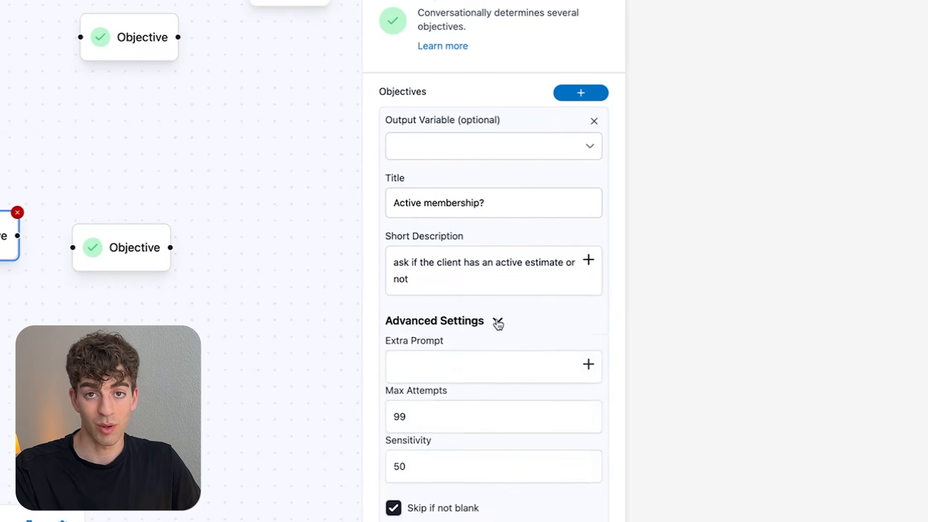
left_click(419, 371)
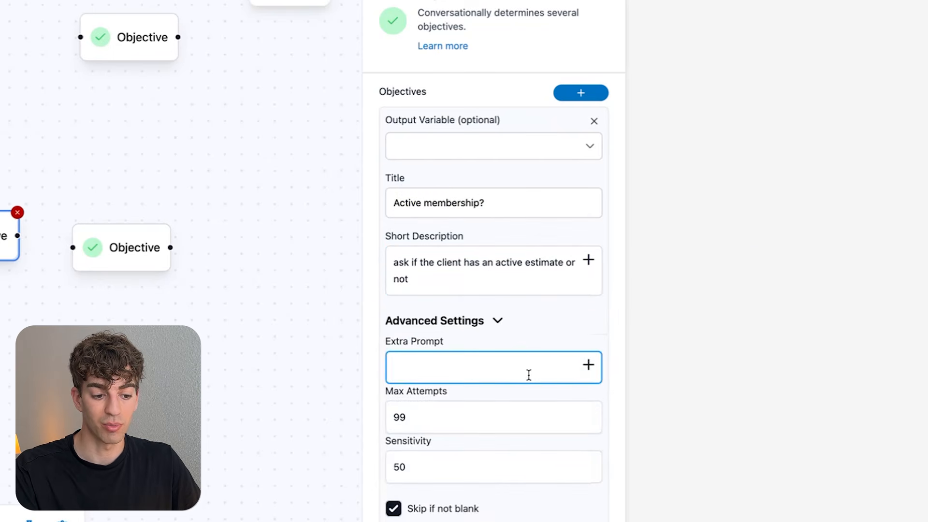
key("Tab")
type("3")
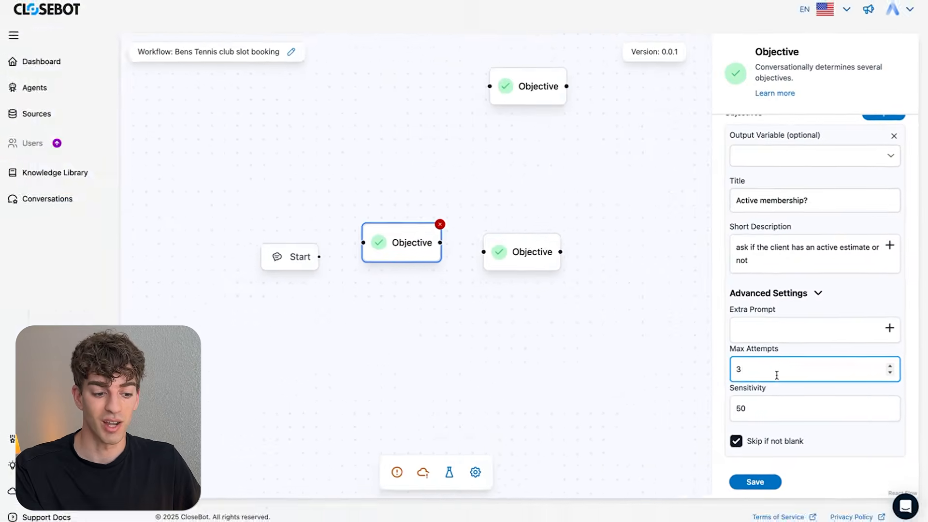
left_click(755, 483)
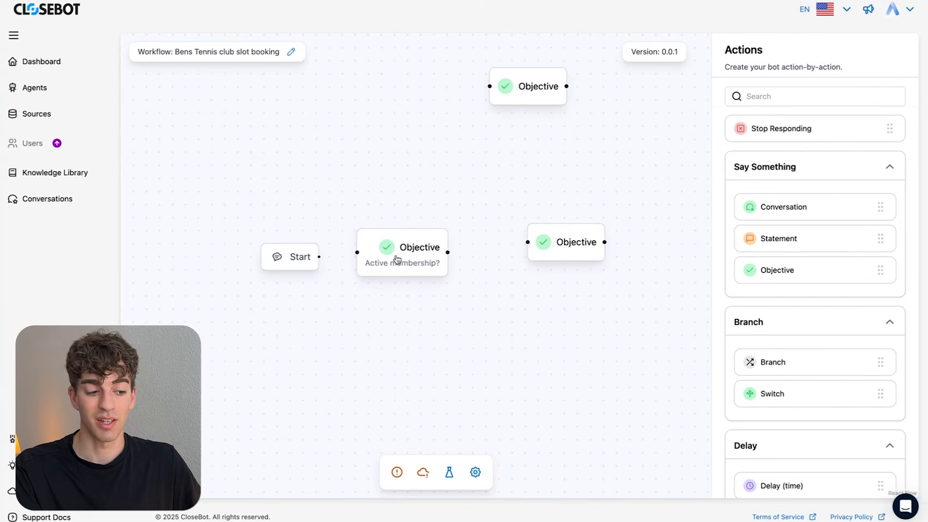
left_click(528, 101)
scroll(529, 101, "up", 1)
- Delete the two unused Objective nodes from the canvas
left_click(567, 67)
left_click(582, 247)
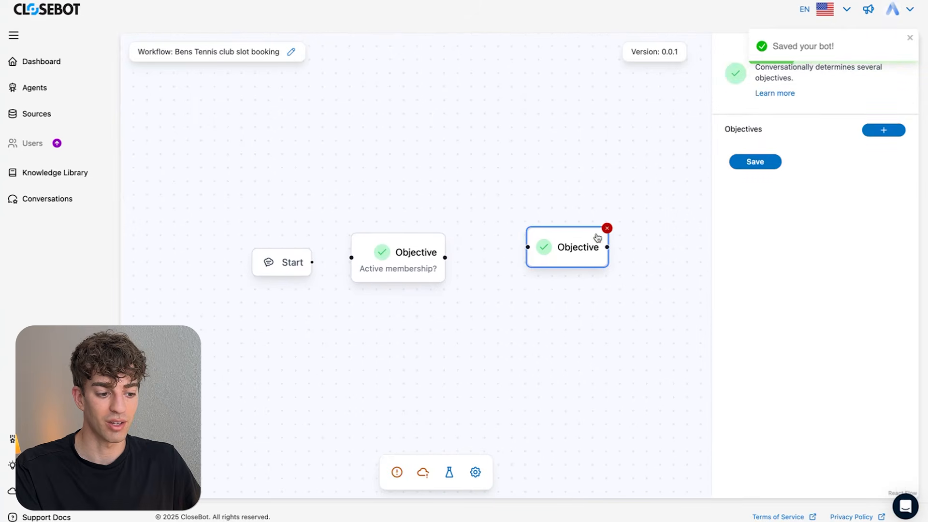
left_click(607, 231)
scroll(572, 261, "down", 2)
scroll(599, 278, "down", 2)
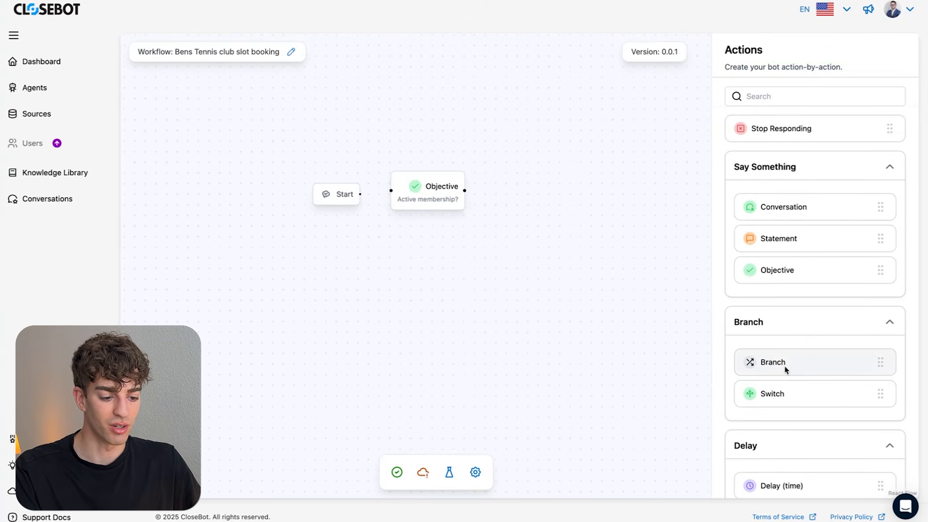
- Place a Switch beside the Objective, titled 'Active or not active?', with Use AI enabled
left_click_drag(785, 397, 599, 210)
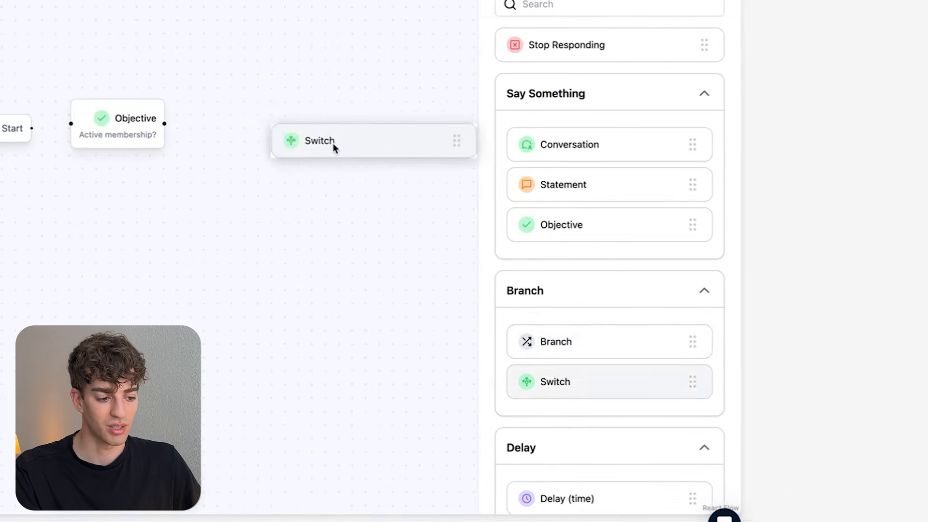
left_click_drag(333, 147, 332, 147)
left_click(332, 148)
left_click(538, 137)
type("Active")
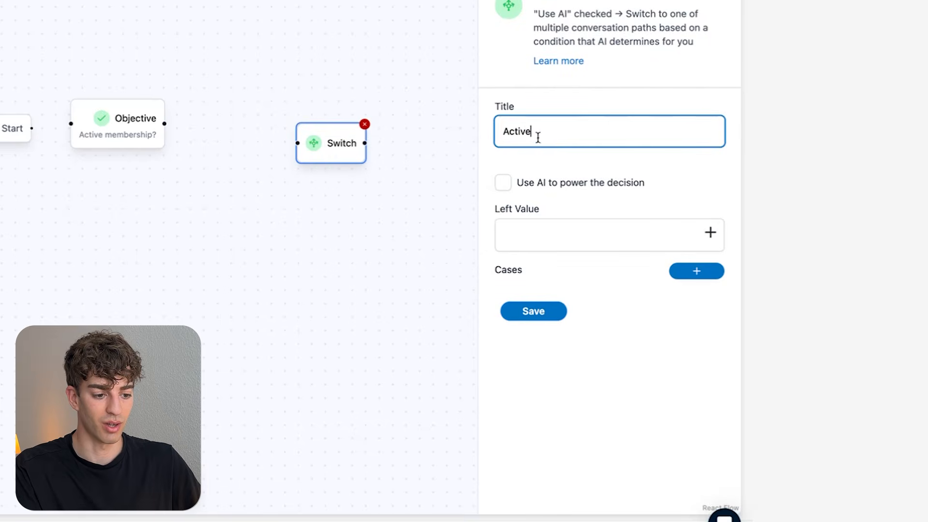
left_click(504, 183)
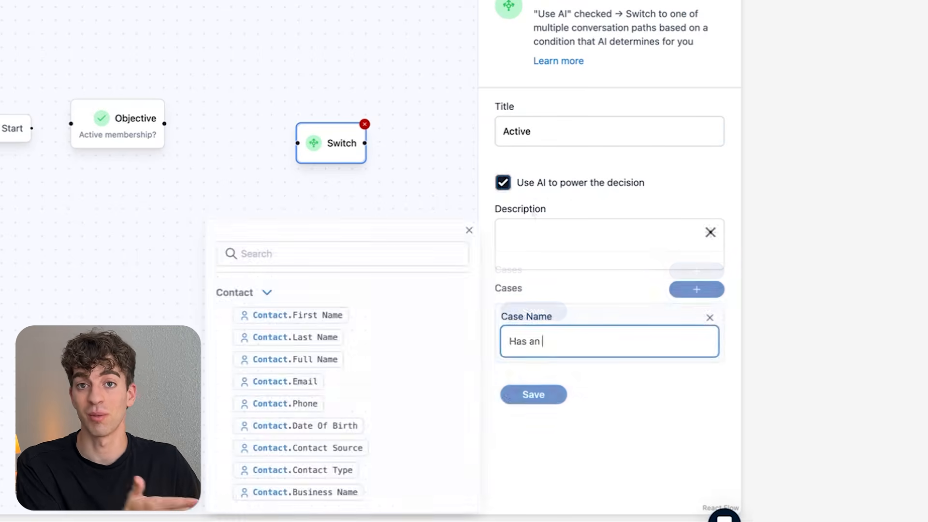
type("active?")
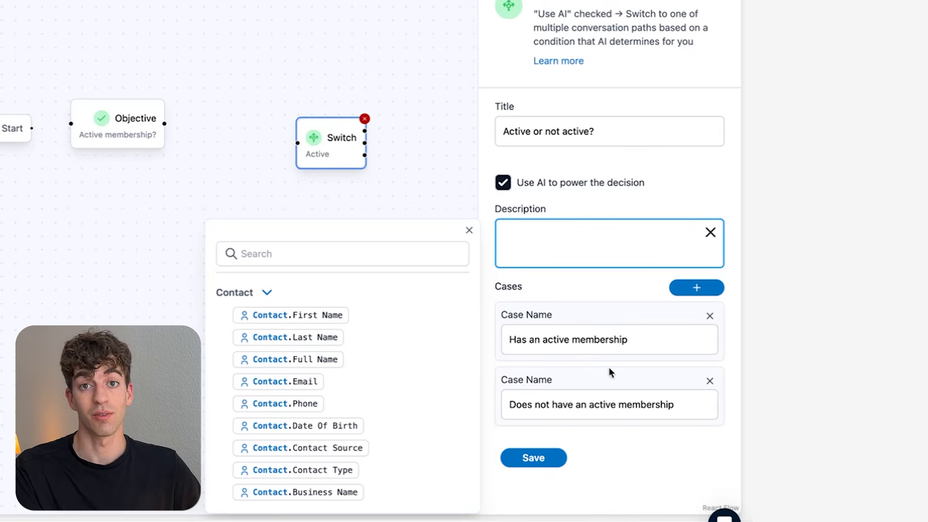
- Describe the Switch as 'Seeing if [first name] has a active memebrship' and save it
type("Seeing if")
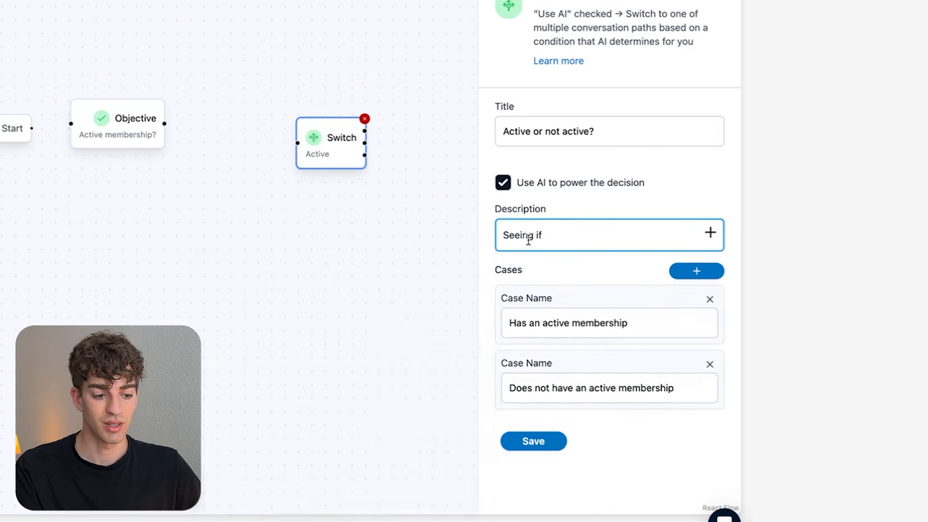
left_click(711, 233)
left_click(268, 292)
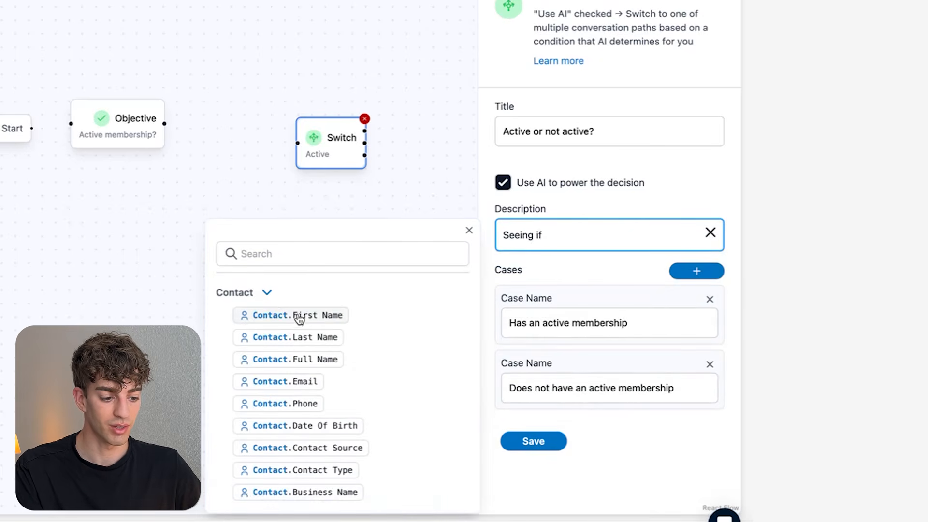
left_click(296, 315)
type("has a active memebrship")
left_click(532, 459)
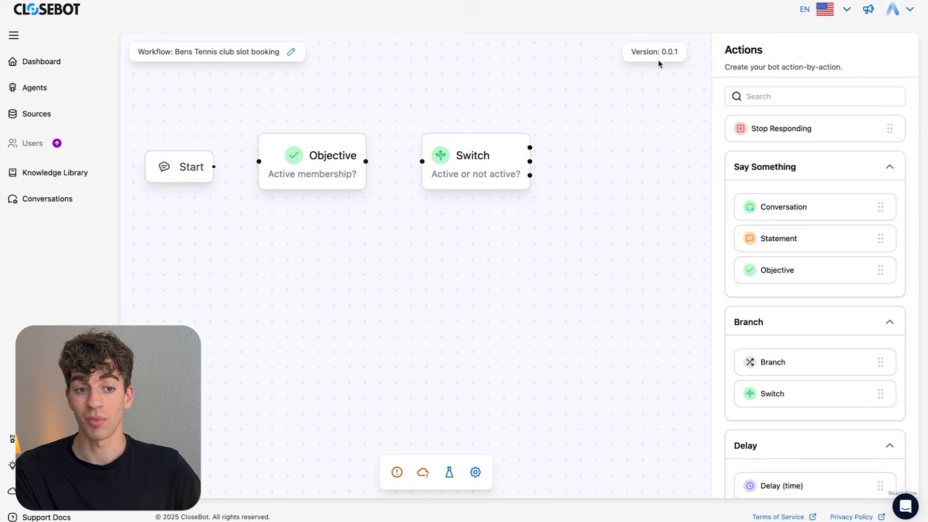
- Connect Start to the Objective node and the Objective node to the Switch
scroll(668, 259, "up", 1)
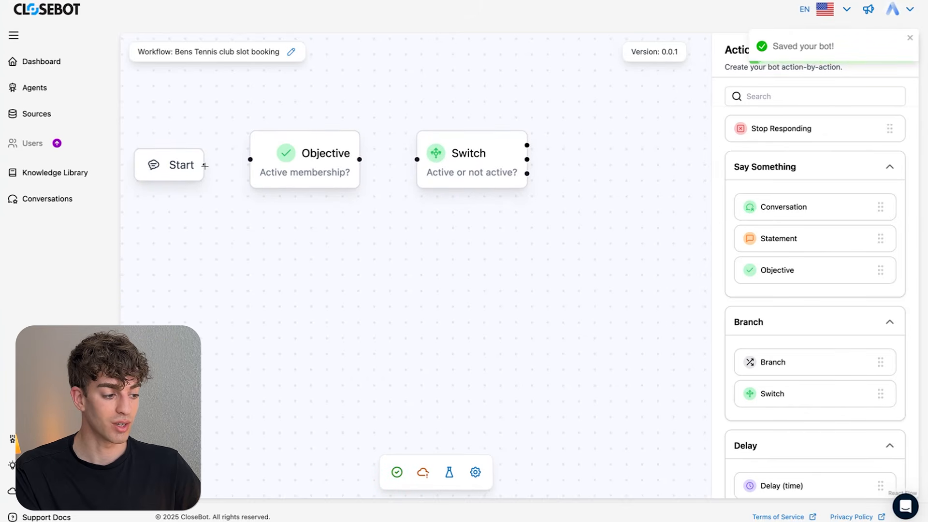
left_click_drag(205, 165, 248, 167)
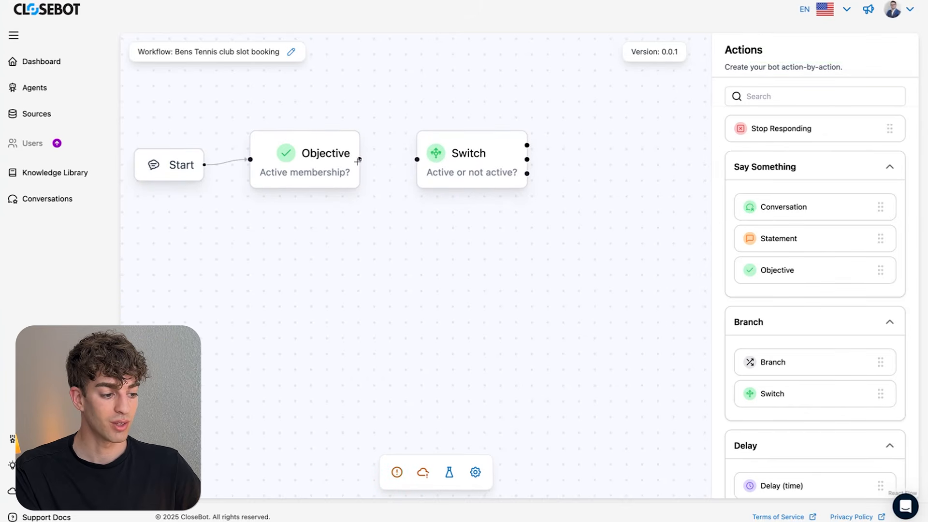
left_click_drag(360, 159, 410, 161)
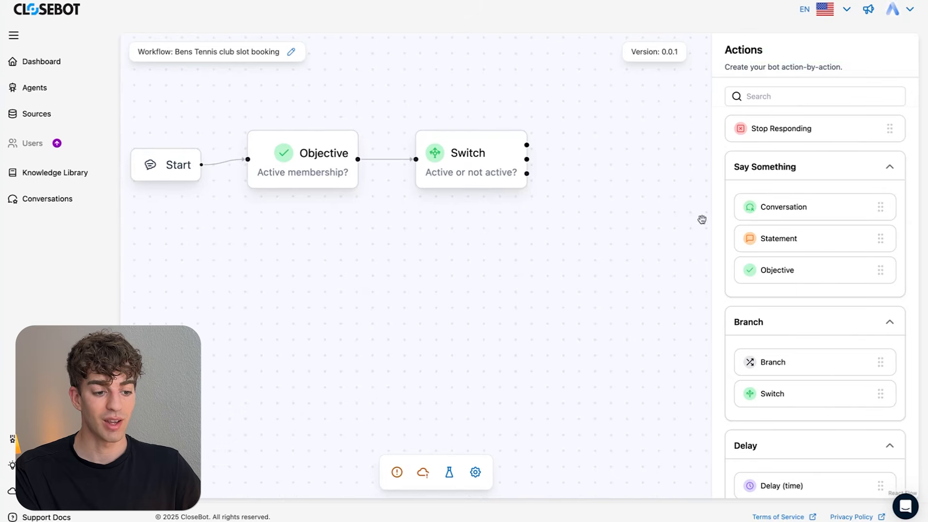
- Add a Get First Name objective storing its answer in contact.first_name, and save it
left_click_drag(747, 270, 600, 115)
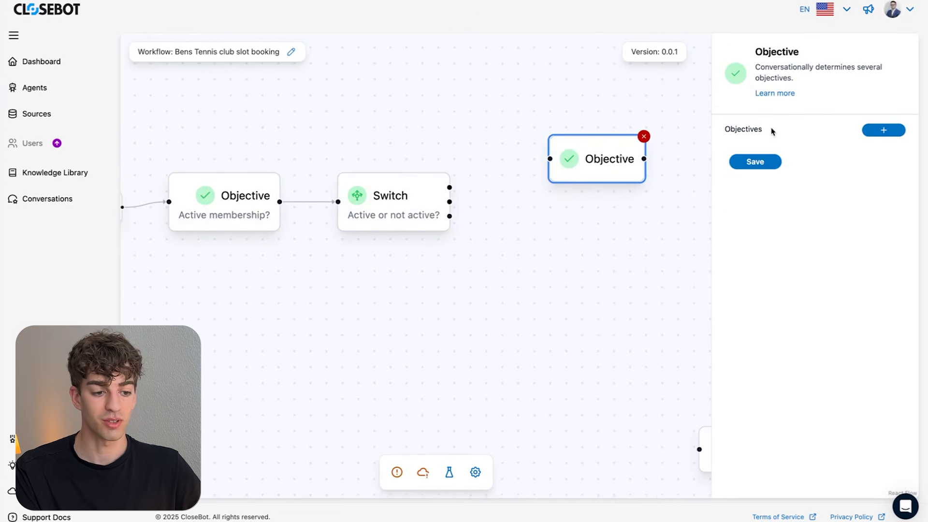
left_click(879, 130)
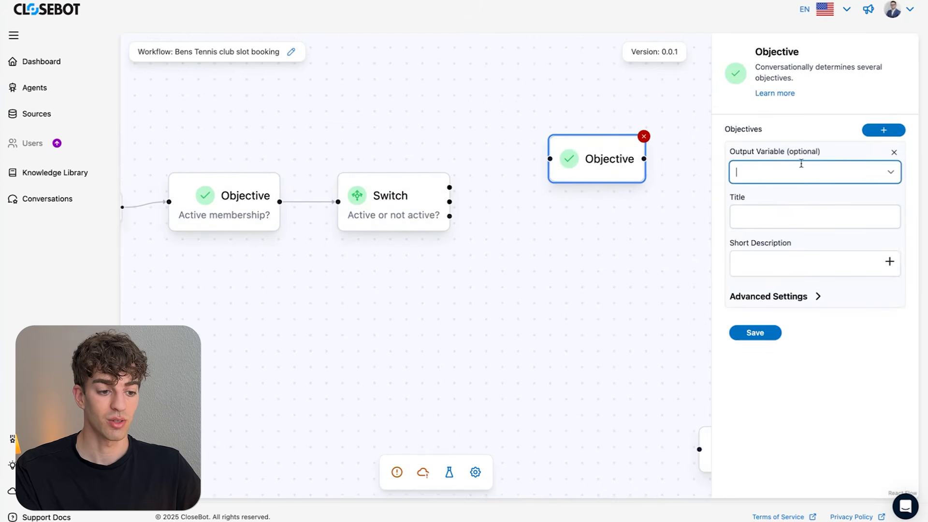
left_click(847, 169)
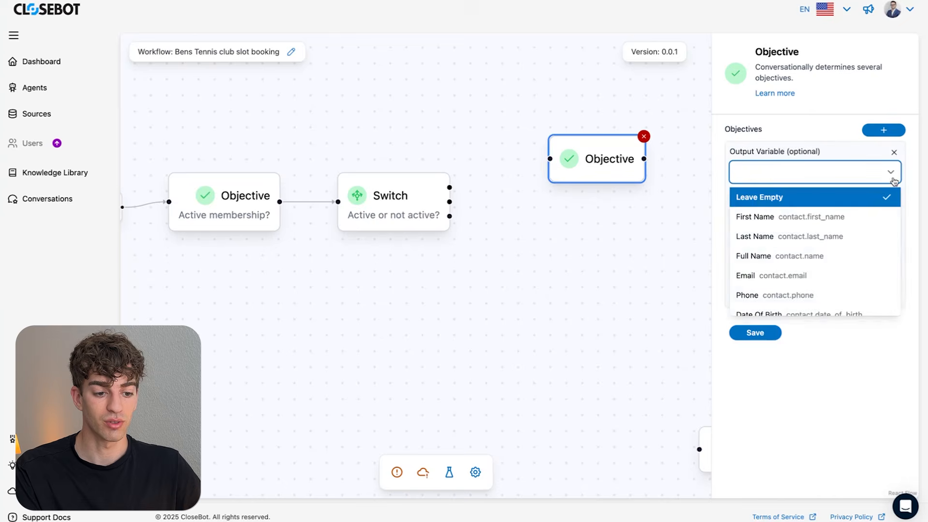
left_click(798, 215)
left_click(797, 222)
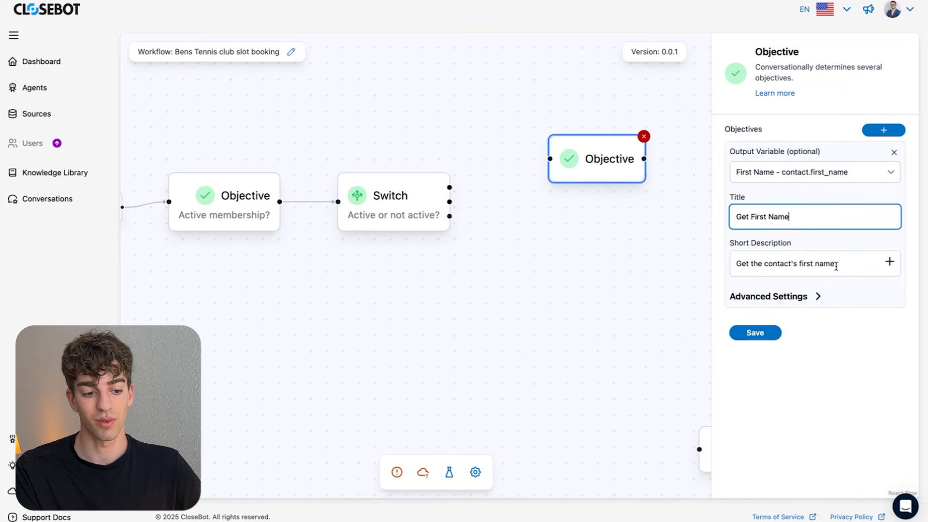
left_click(755, 333)
left_click_drag(595, 185, 648, 210)
scroll(771, 332, "down", 3)
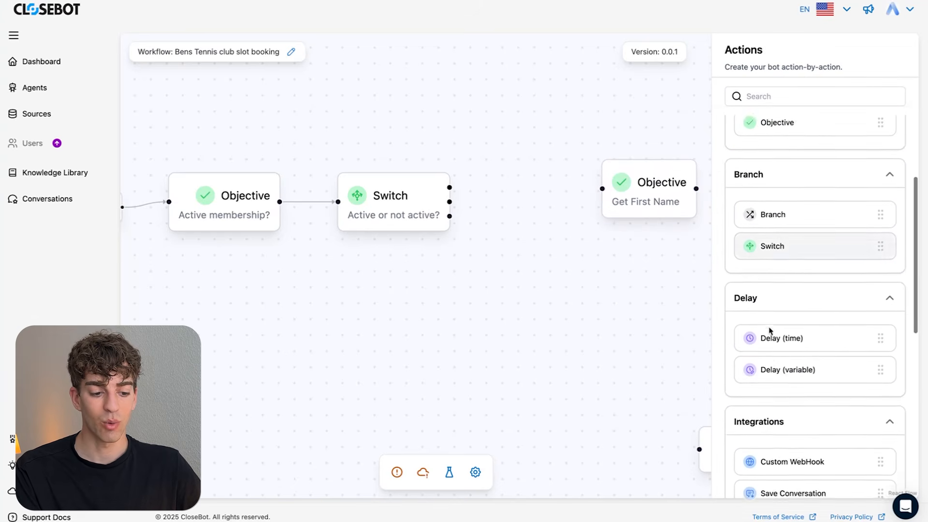
- Add a Modify Tags step 'Active membership' that applies the tag 'Active'
scroll(770, 332, "down", 1)
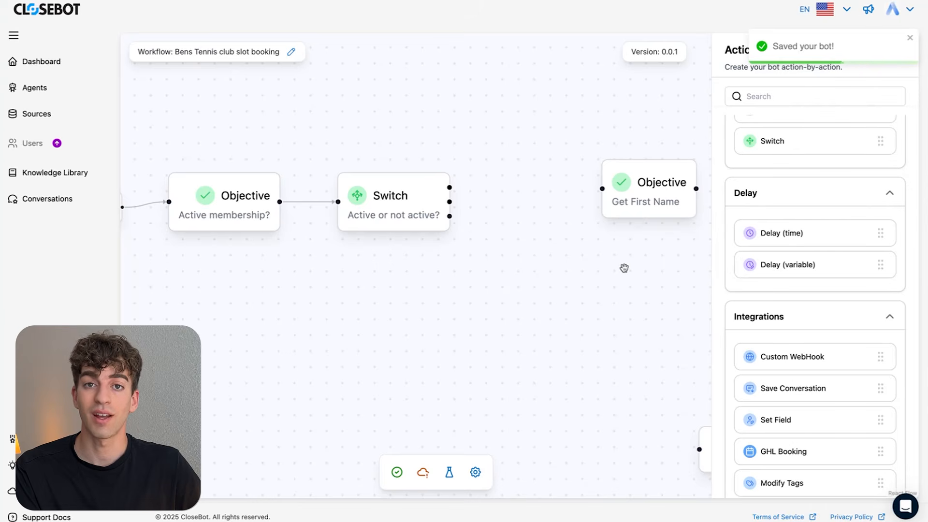
scroll(774, 381, "down", 6)
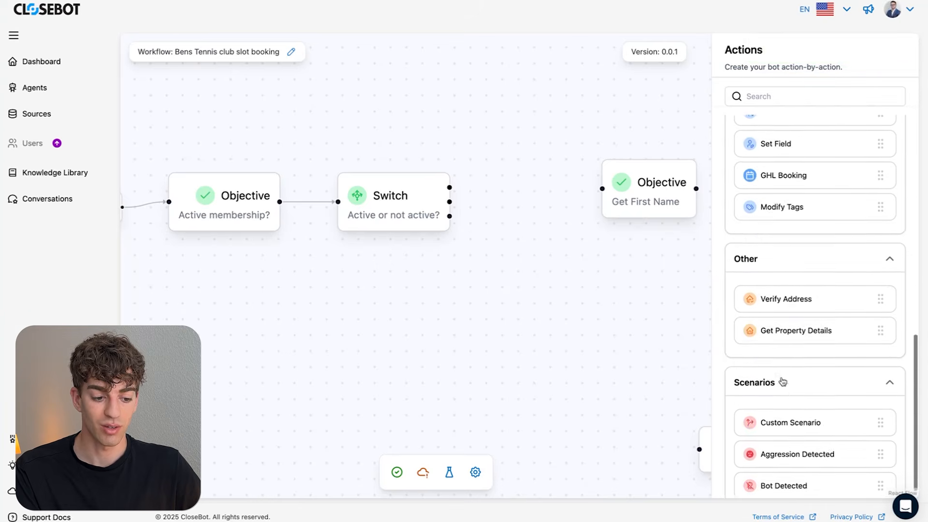
scroll(784, 382, "up", 5)
left_click_drag(797, 439, 532, 205)
left_click(570, 176)
left_click(779, 128)
type("Active membership")
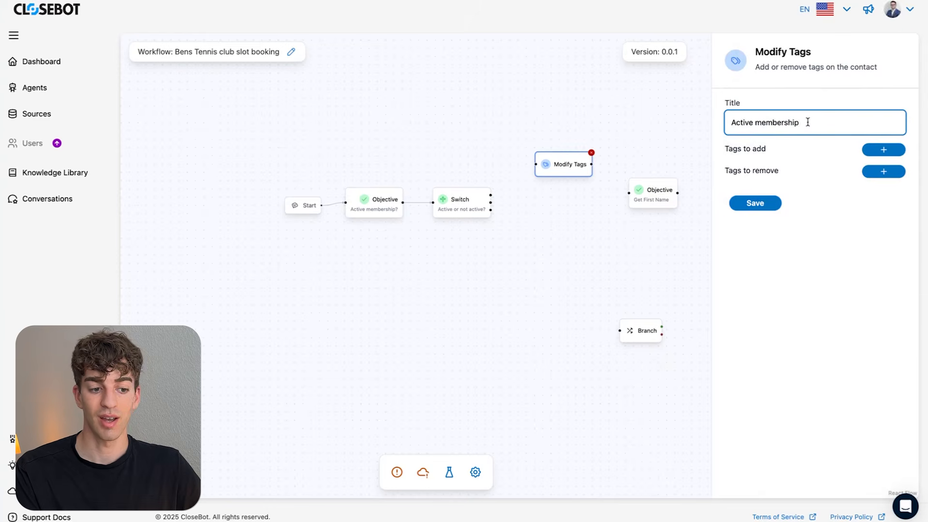
left_click(883, 150)
type("Active")
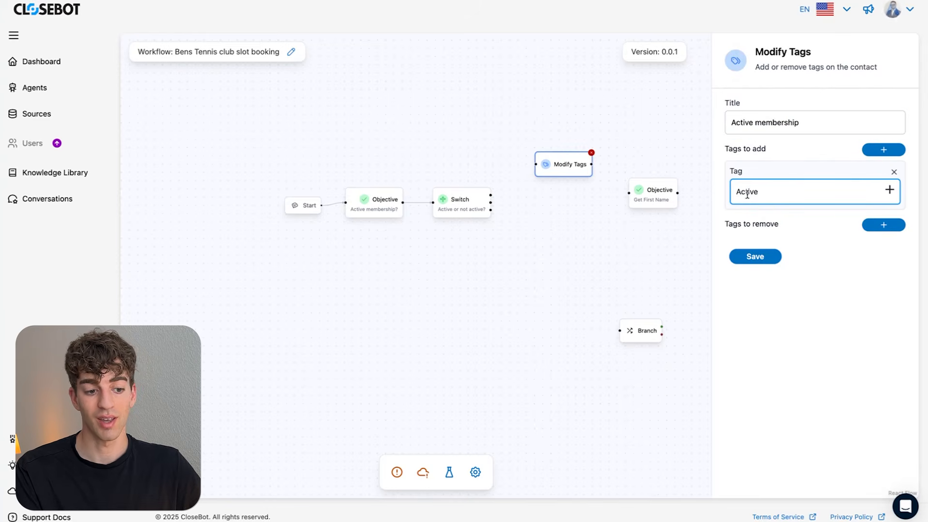
left_click(762, 263)
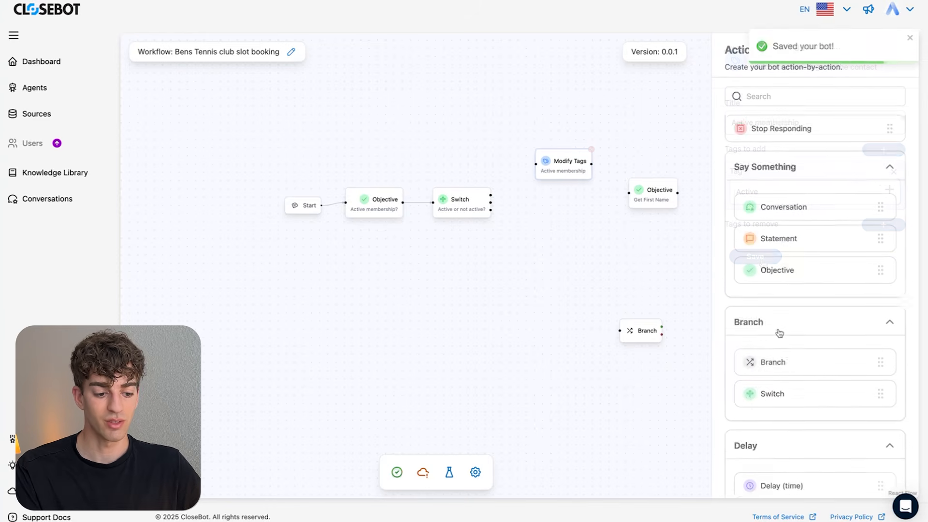
- Add a second Modify Tags step 'Not active membership' that applies the tag 'Not active'
scroll(777, 332, "down", 3)
scroll(780, 436, "down", 1)
scroll(778, 435, "down", 3)
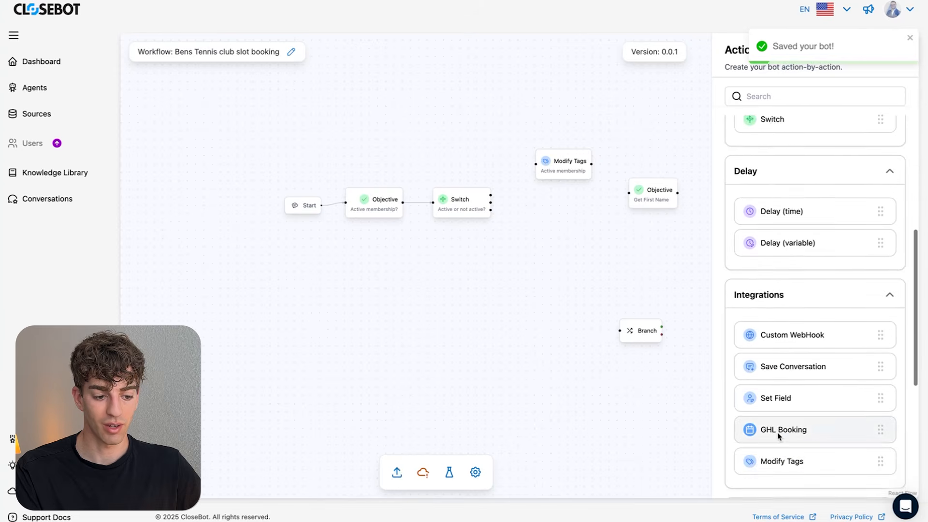
left_click_drag(780, 431, 563, 225)
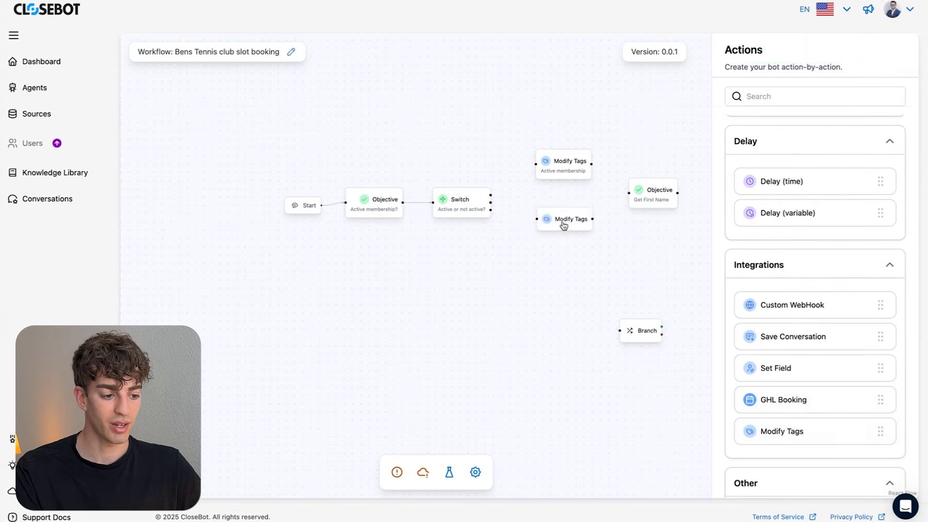
left_click(564, 225)
left_click(761, 126)
type("Not active membership")
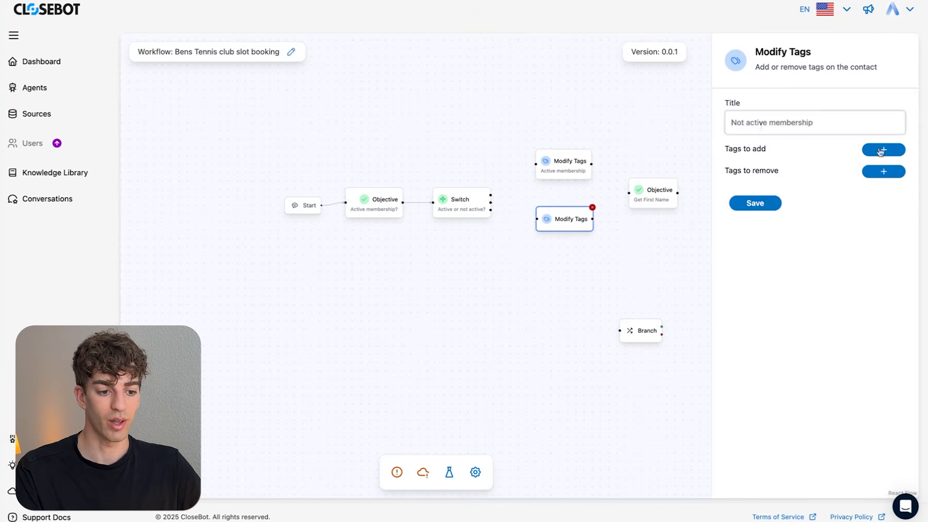
left_click(881, 151)
left_click(754, 191)
type("Not active")
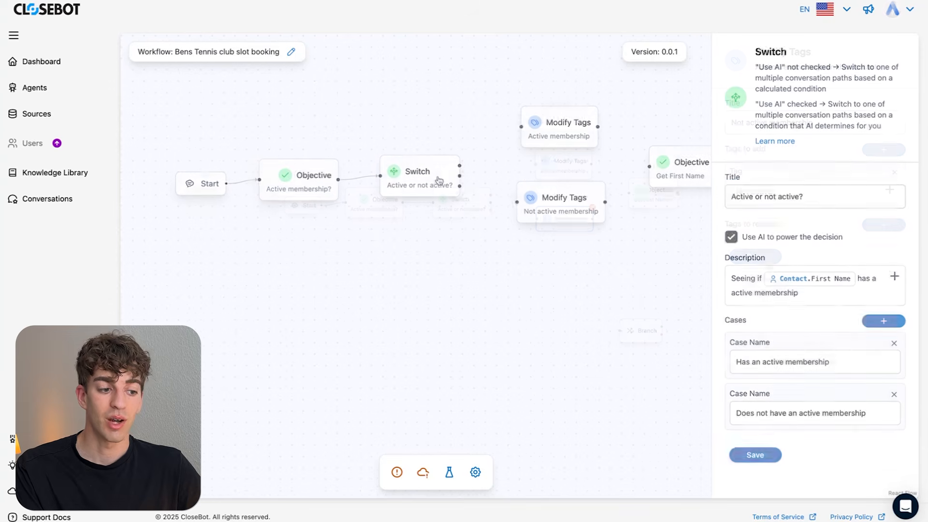
- Wire the Switch cases to their tagging steps, and both tagging steps into Get First Name
left_click_drag(458, 177, 522, 128)
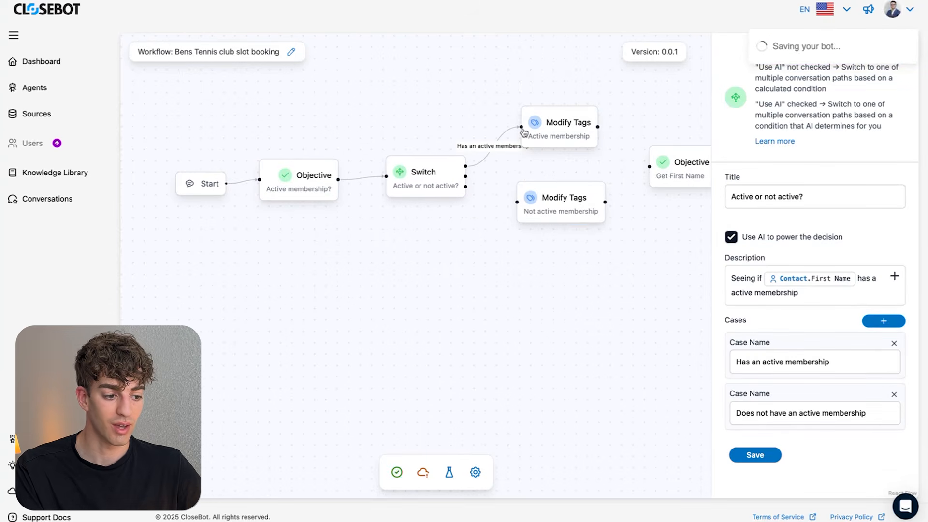
left_click_drag(466, 186, 603, 251)
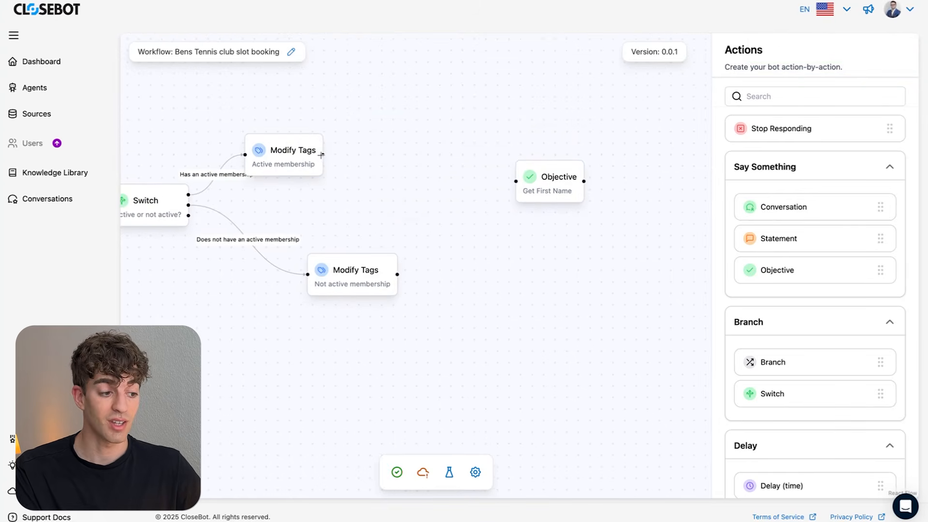
left_click_drag(322, 156, 518, 186)
left_click_drag(397, 274, 516, 181)
left_click(553, 191)
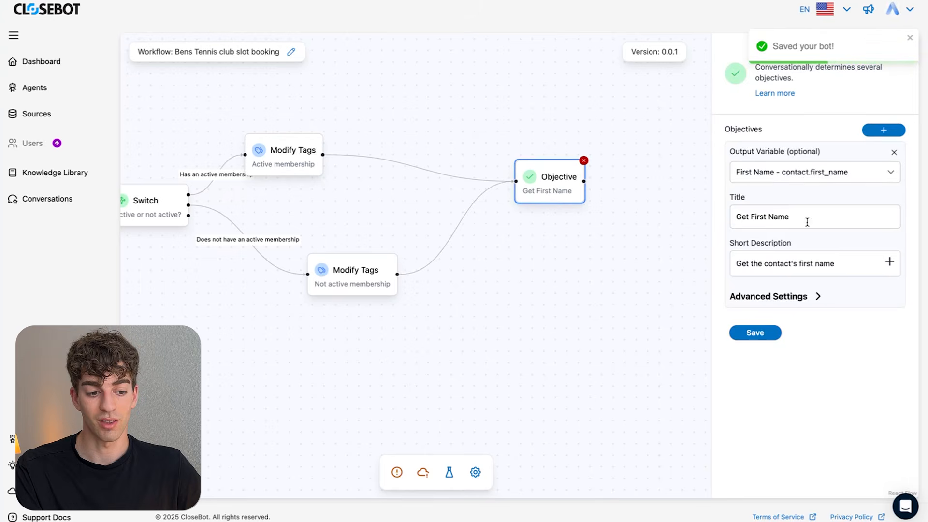
left_click(736, 333)
- Add a Get Email objective after Get First Name, storing the answer in contact.email
left_click(758, 277)
left_click(487, 240)
left_click(813, 172)
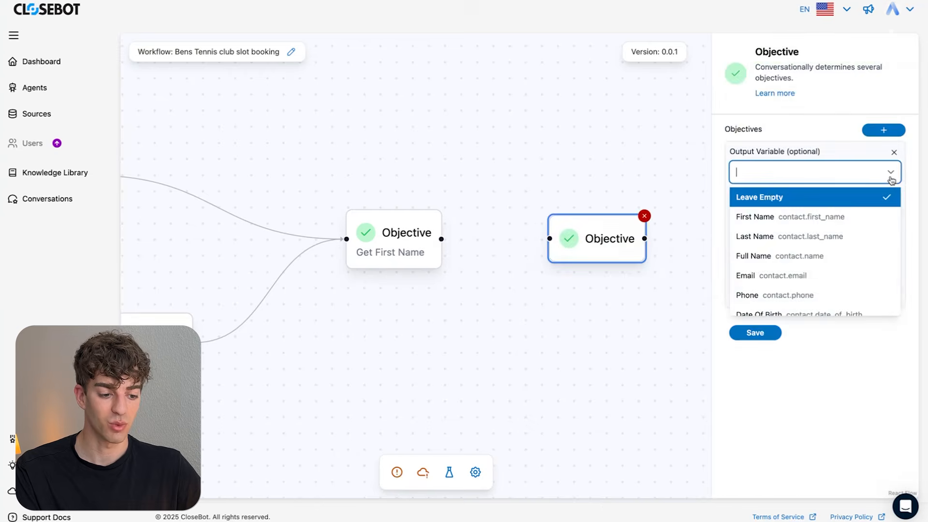
left_click(830, 275)
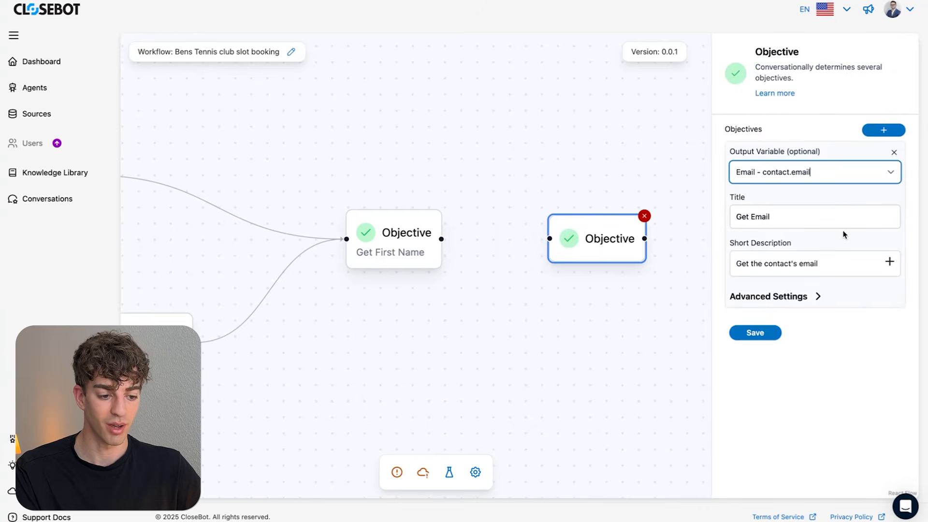
left_click(766, 338)
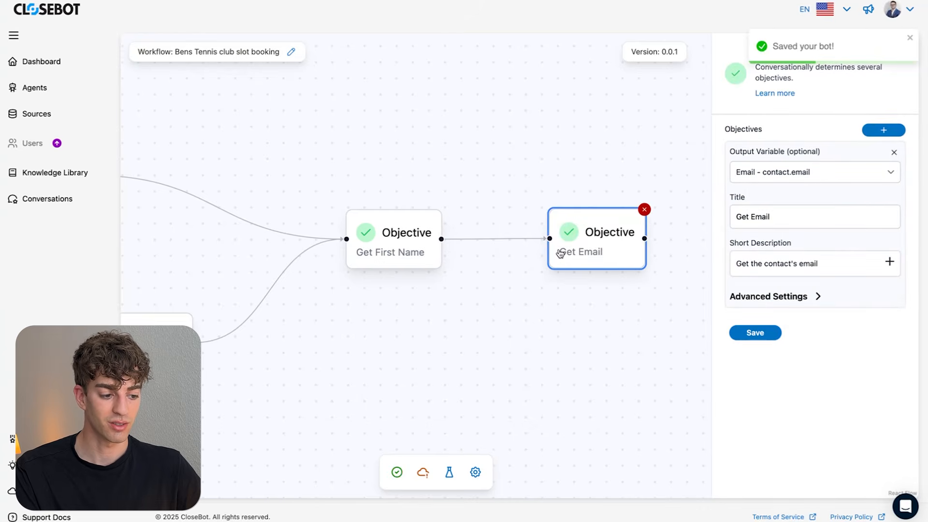
left_click_drag(547, 338, 621, 332)
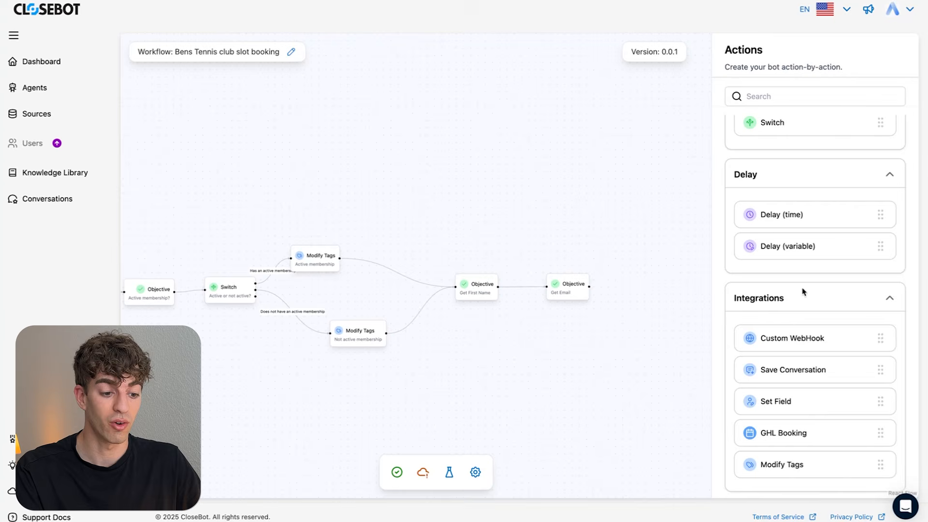
- Add a GHL Booking step titled 'book tennis slot' with a pasted short description
scroll(827, 301, "down", 2)
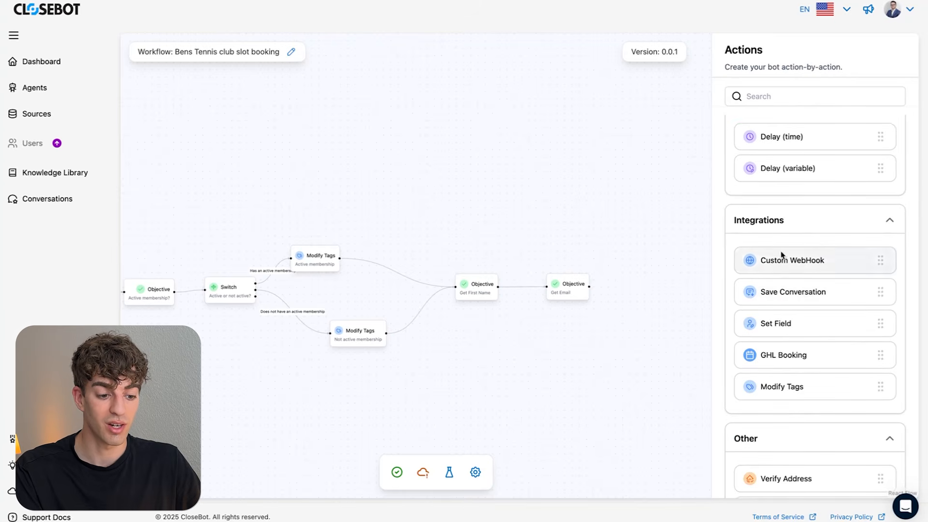
left_click_drag(814, 366, 671, 302)
left_click(672, 298)
left_click(815, 134)
type("book tennis ")
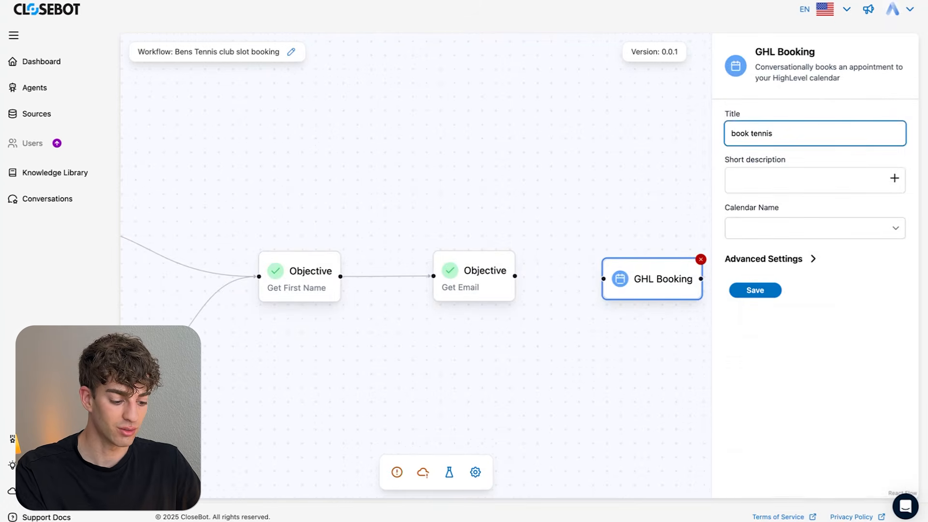
type("slot")
left_click(771, 164)
type("Book a 60 minute tennis slot")
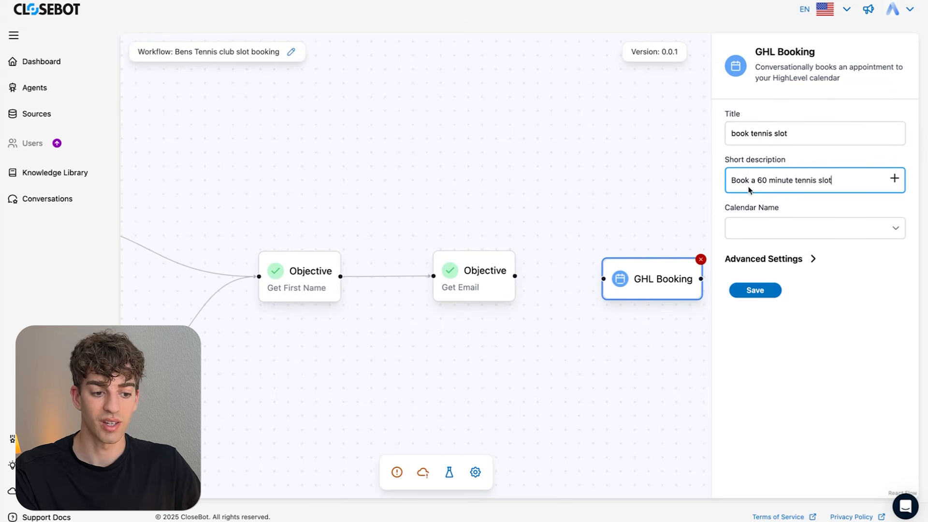
- Set the booking's Calendar Name to 'Other - Use Calendar ID'
left_click(896, 234)
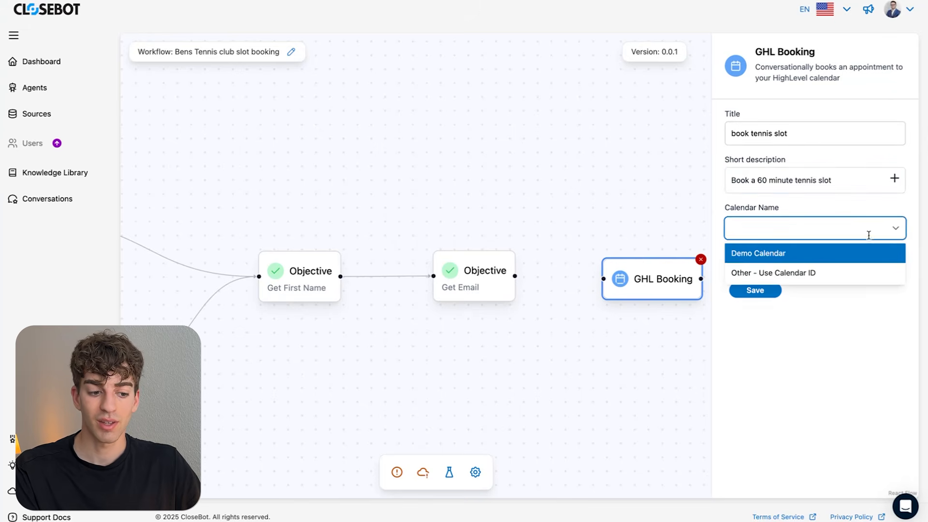
left_click(765, 274)
left_click(770, 276)
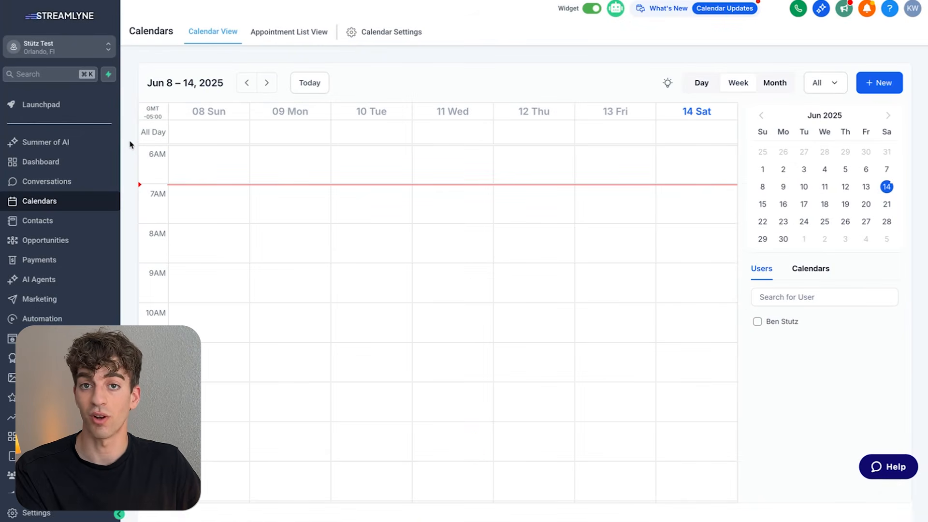
- Copy the Demo Calendar's ID from HighLevel into the booking step's Calendar ID and save
left_click(381, 39)
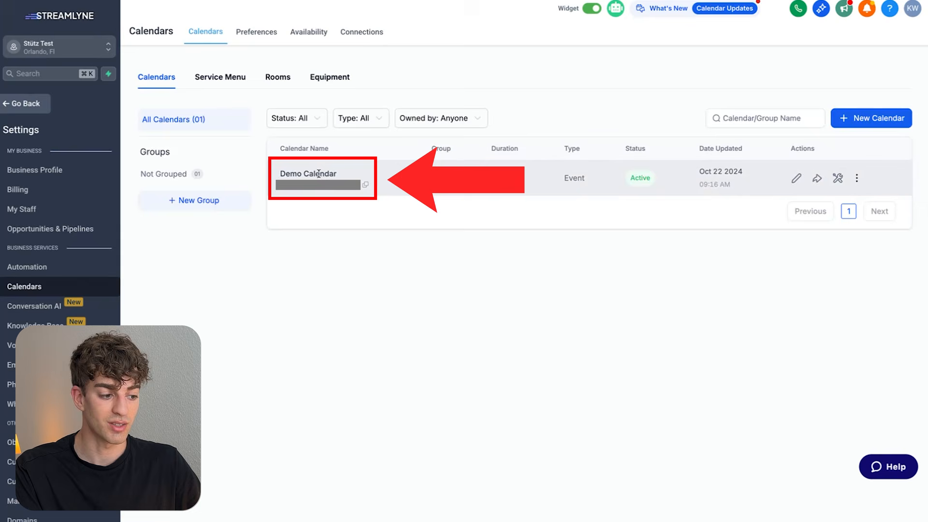
left_click(366, 185)
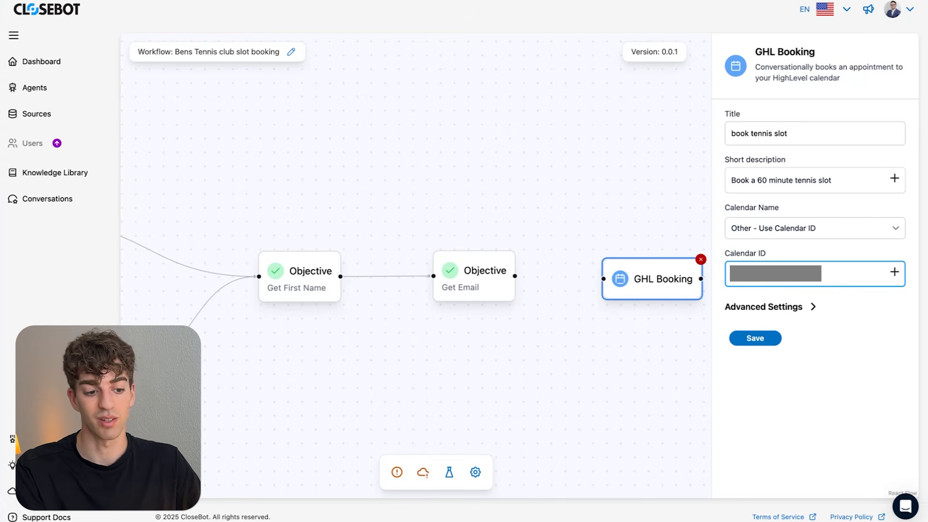
left_click(756, 338)
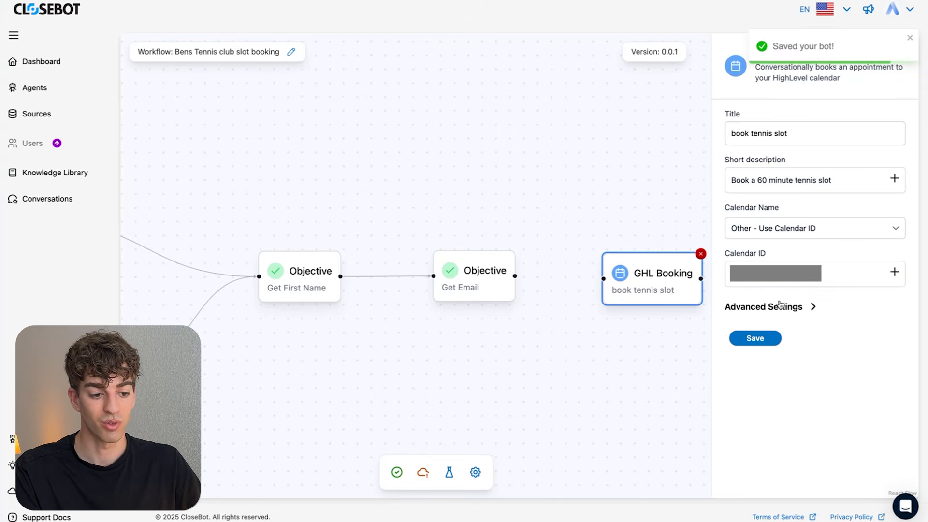
- Connect Get Email to the GHL Booking step
left_click_drag(515, 276, 604, 279)
left_click(576, 233)
scroll(576, 232, "down", 6)
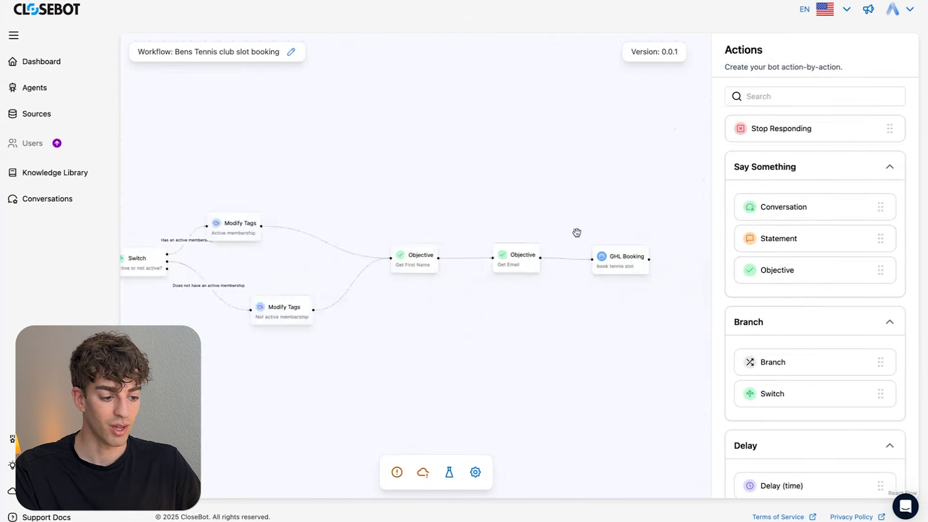
left_click_drag(442, 321, 495, 323)
scroll(495, 324, "up", 5)
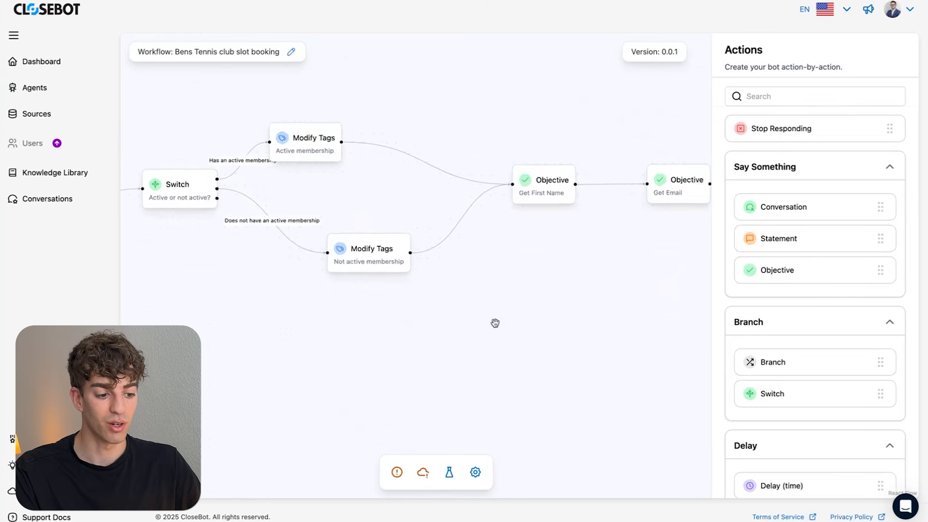
- Save the job flow and try publishing twice, hitting the 'Too many actions (max of 5)' error
left_click(397, 474)
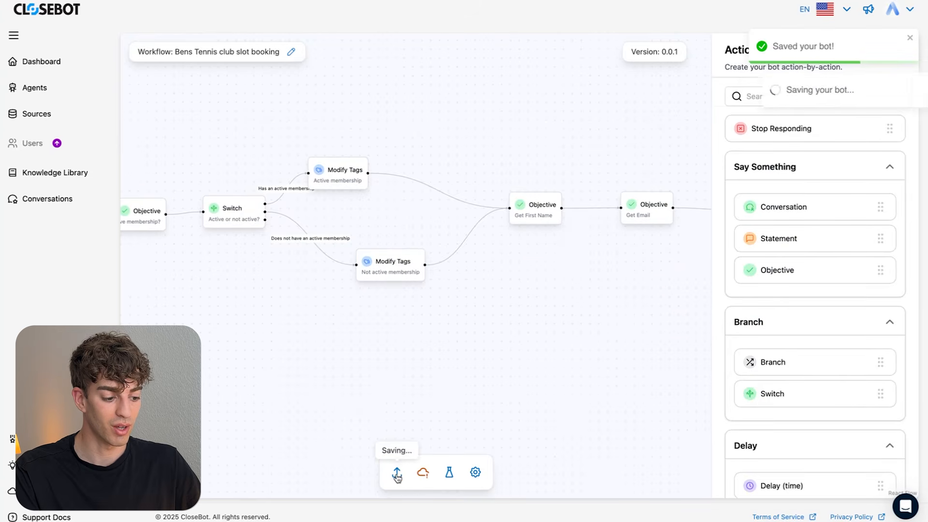
left_click(422, 477)
left_click(423, 476)
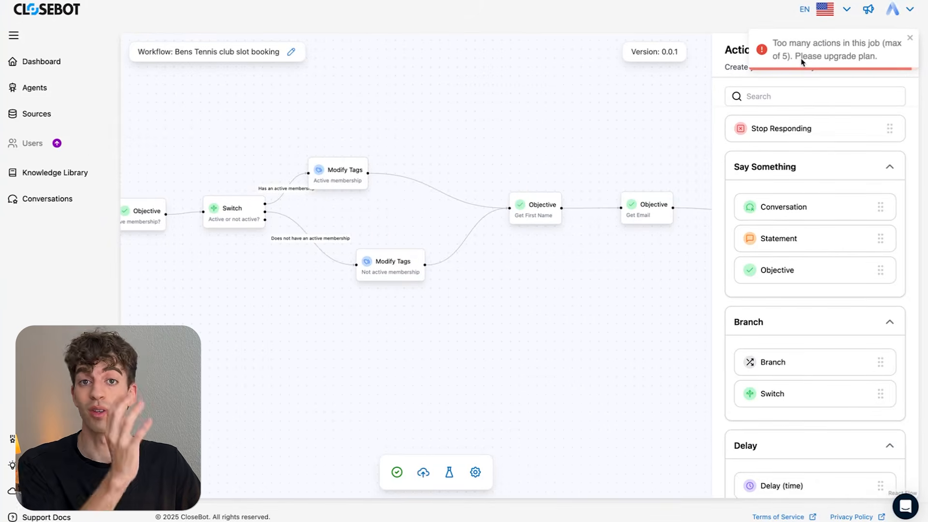
left_click(476, 473)
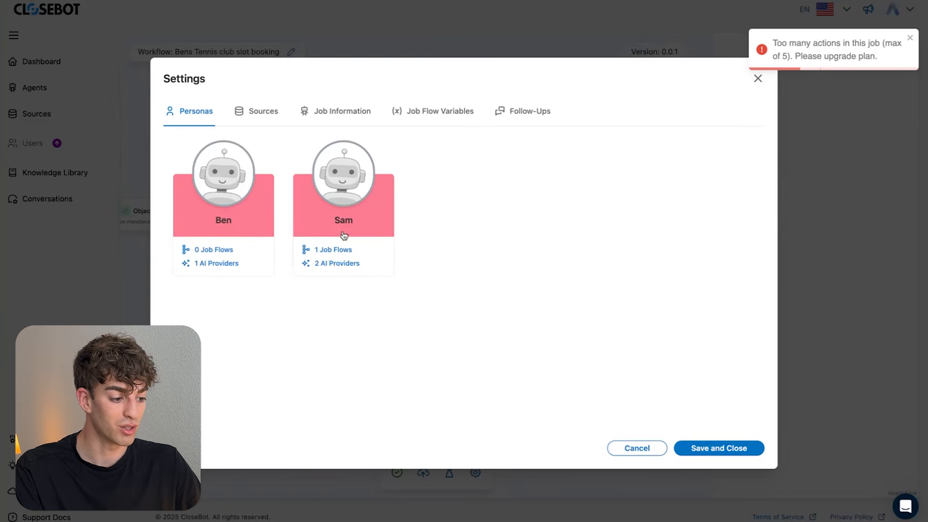
- Select Ben as the job flow's persona and enable follow-ups
left_click(223, 222)
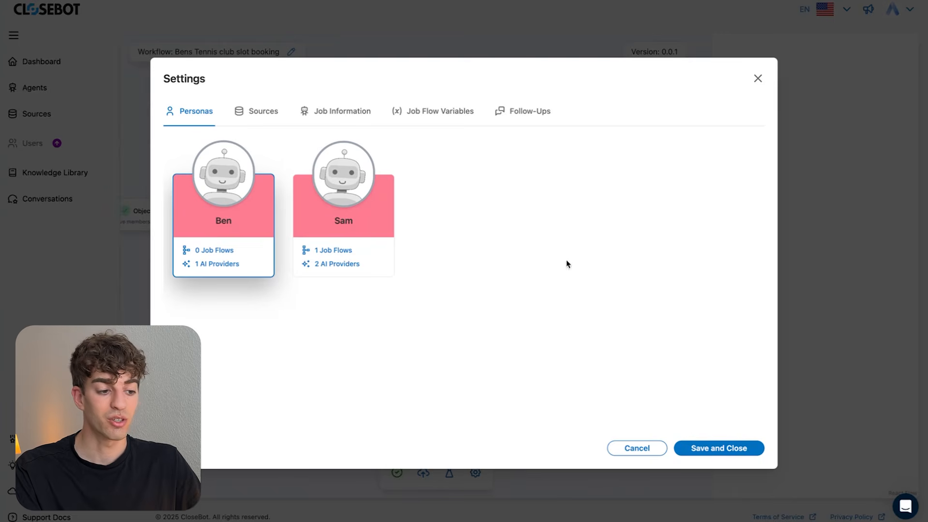
left_click(529, 119)
left_click(189, 152)
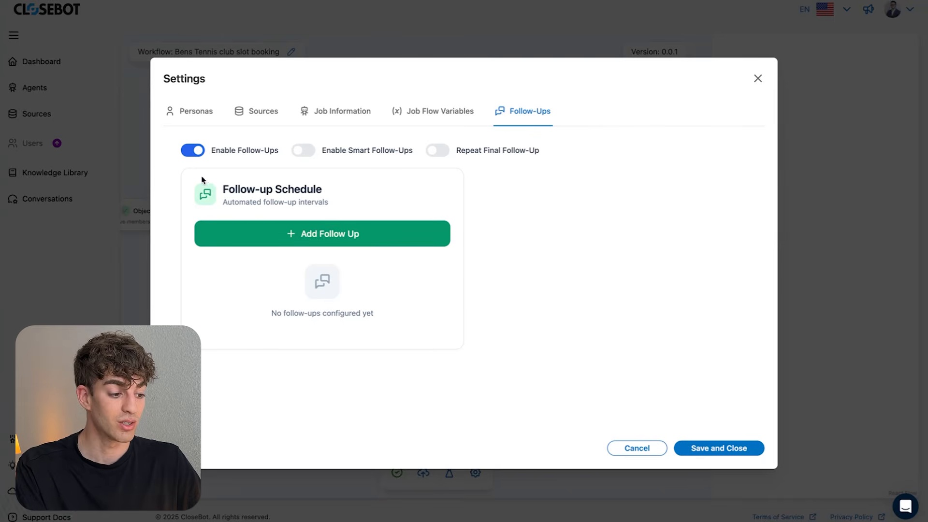
- Schedule follow-ups after 1 hour and 2 days, then save and close the settings
left_click(311, 236)
left_click(355, 242)
left_click(344, 253)
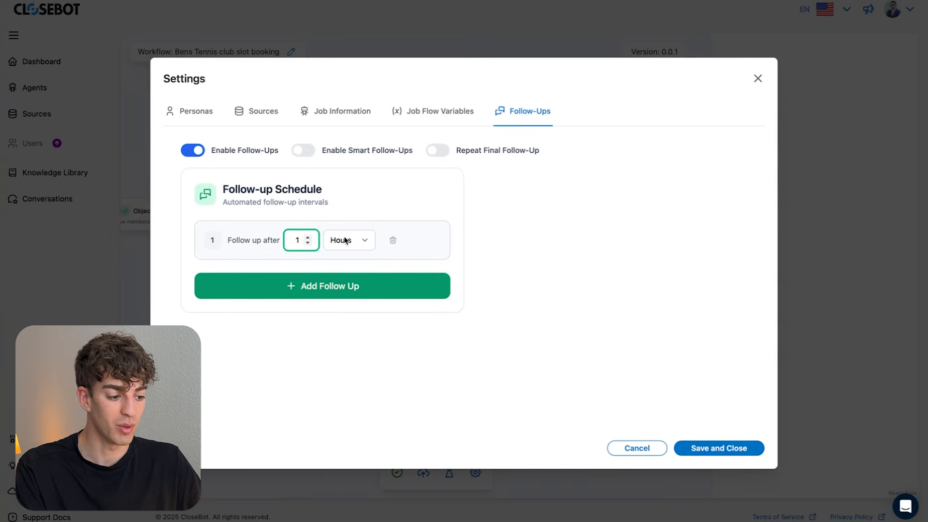
left_click(307, 288)
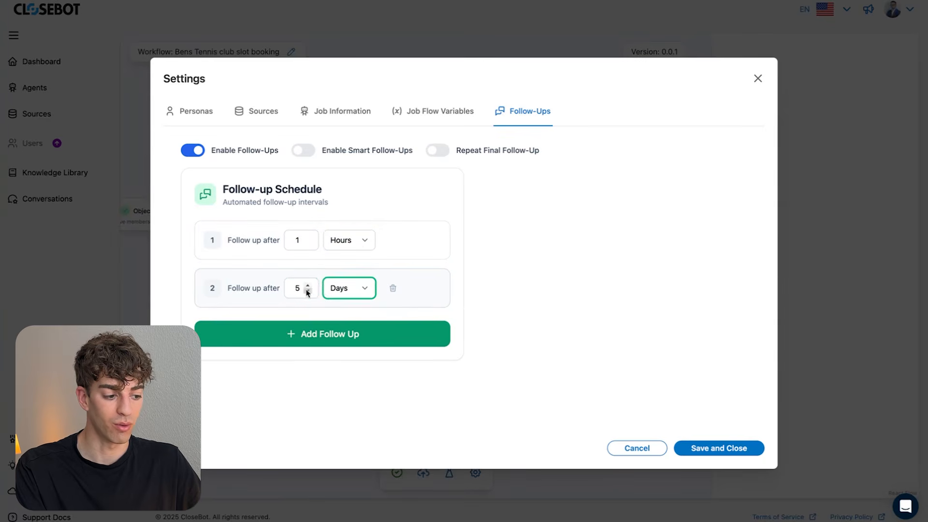
left_click(307, 291)
left_click(307, 291)
left_click(308, 291)
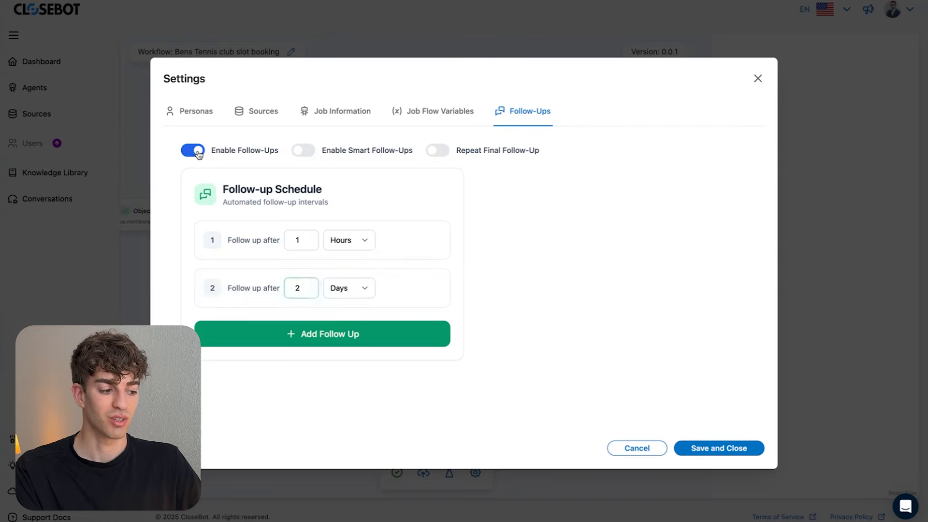
left_click(194, 112)
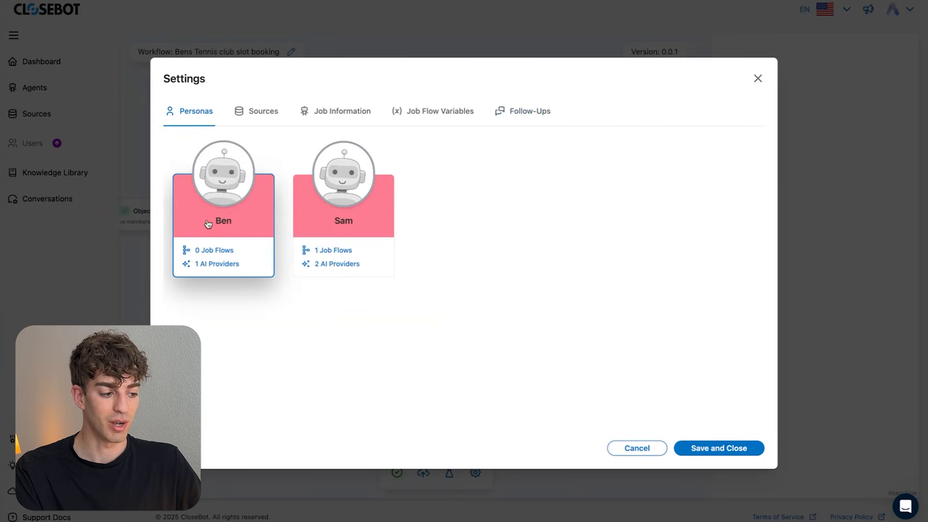
left_click(724, 449)
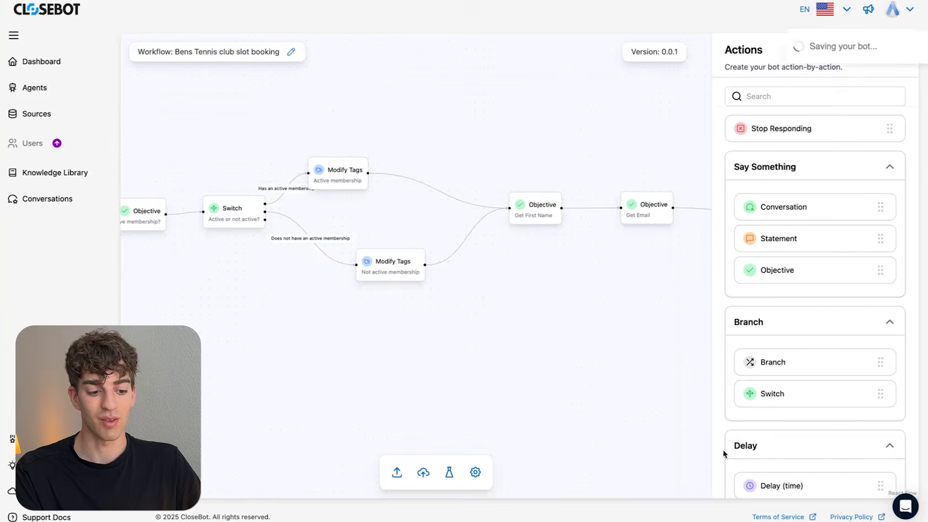
- Save and publish the trimmed flow as version 0.0.5, then view its Test Sessions
left_click(423, 474)
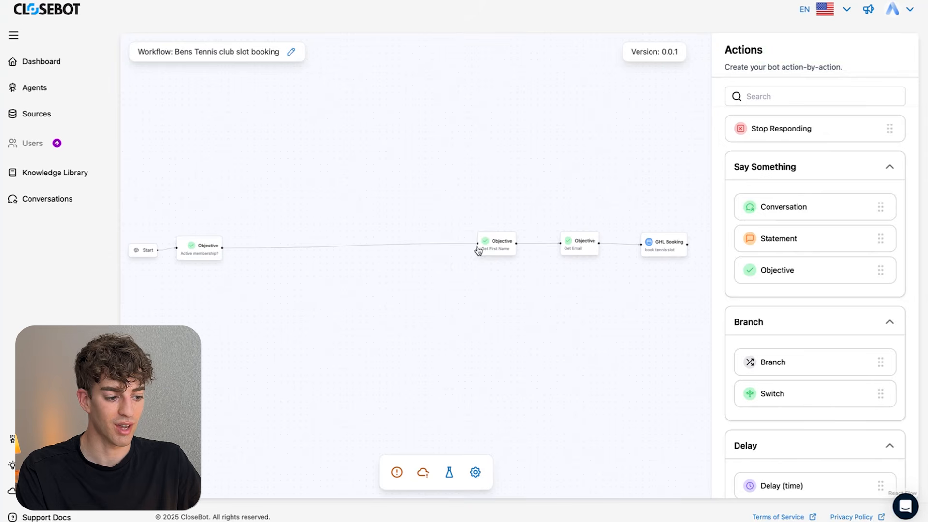
left_click(397, 473)
left_click(424, 474)
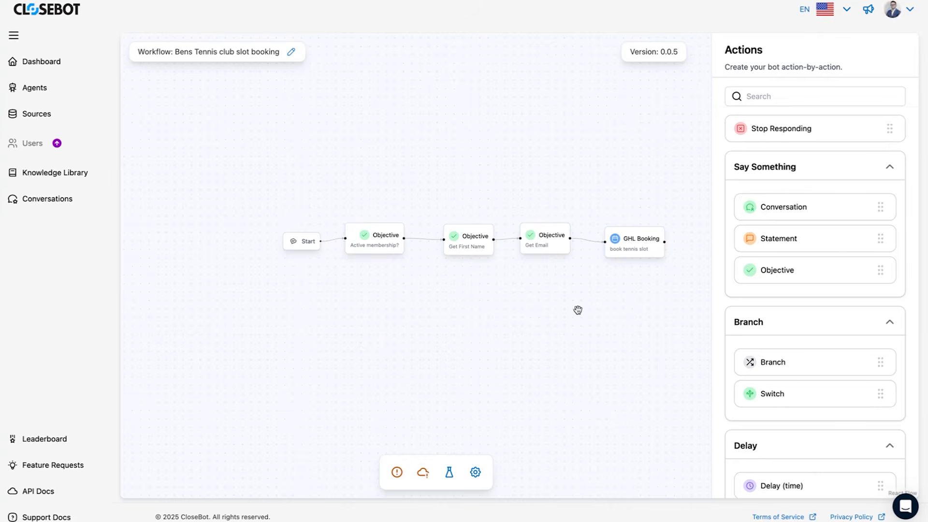
left_click(450, 476)
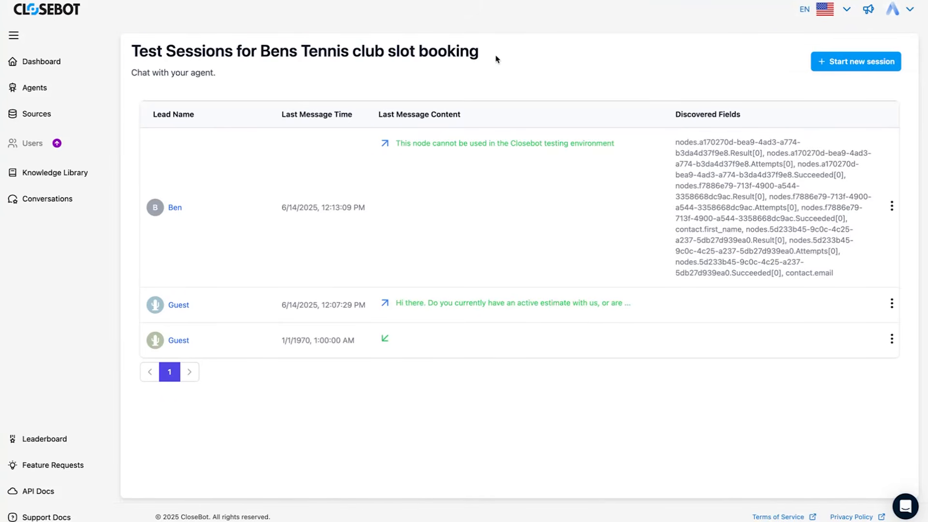
- Start a fresh CloseBot test chat session and put the cursor in its message box
left_click(853, 64)
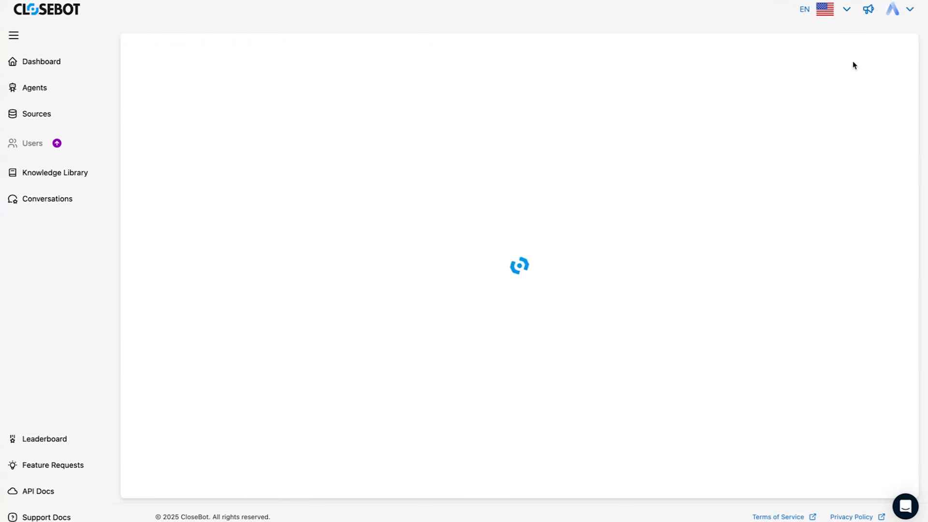
left_click(195, 452)
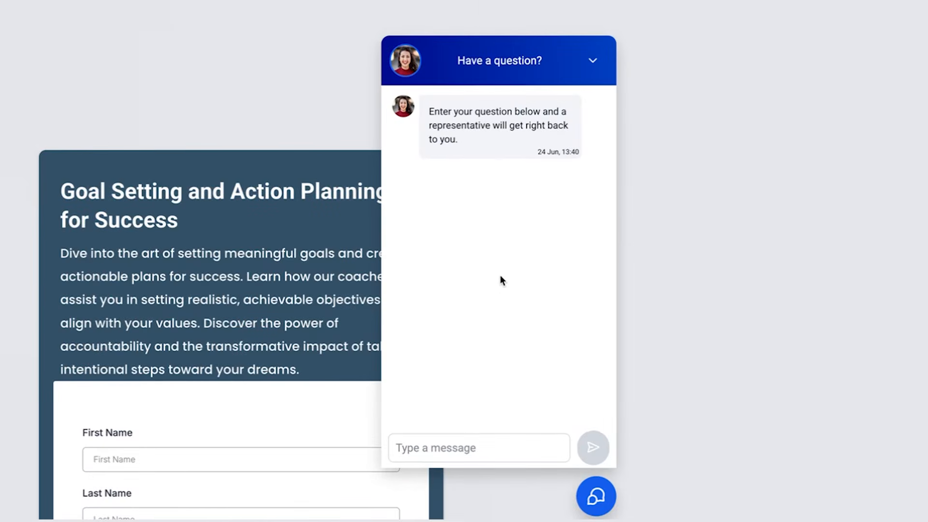
- Greet the bot with 'hi there', answer 'Yes I do' to membership, and send a first name
left_click(414, 452)
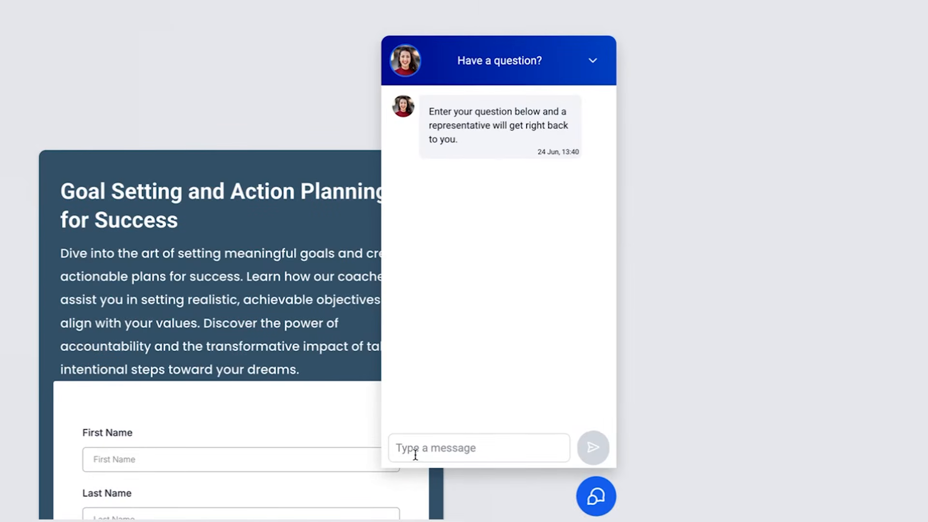
type("hi there")
key("Return")
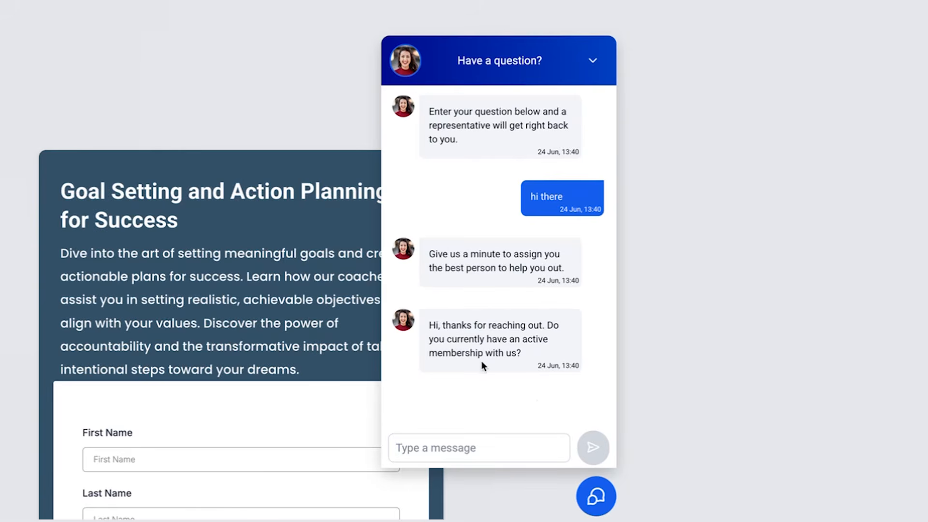
type("Yes I do")
key("Return")
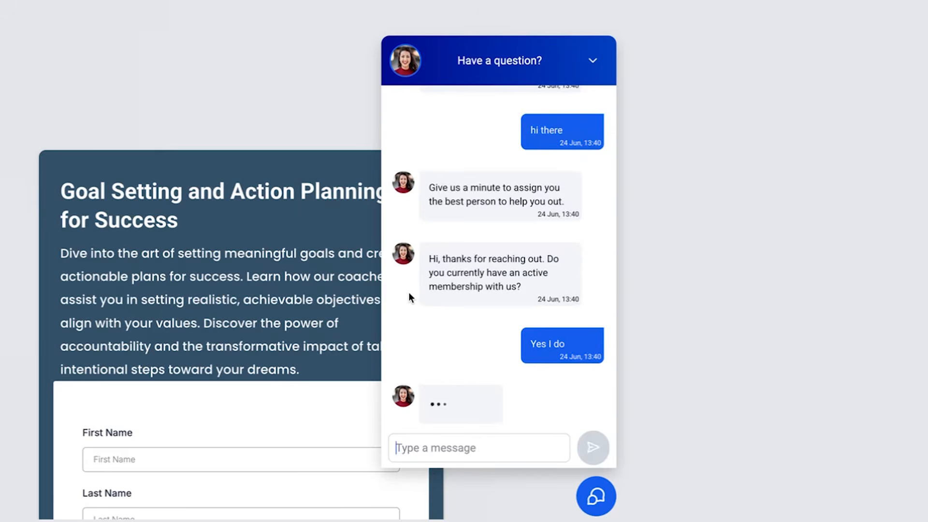
type("Ben")
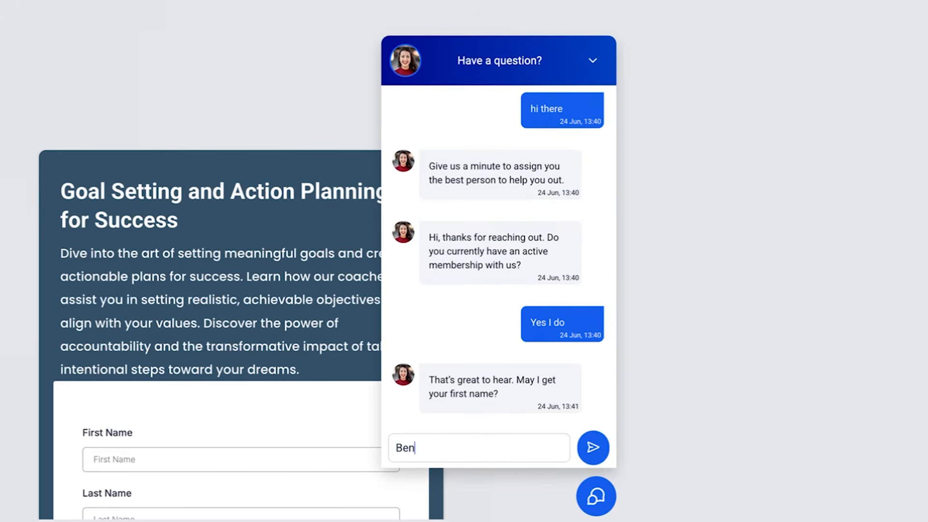
type("jamin")
key("Return")
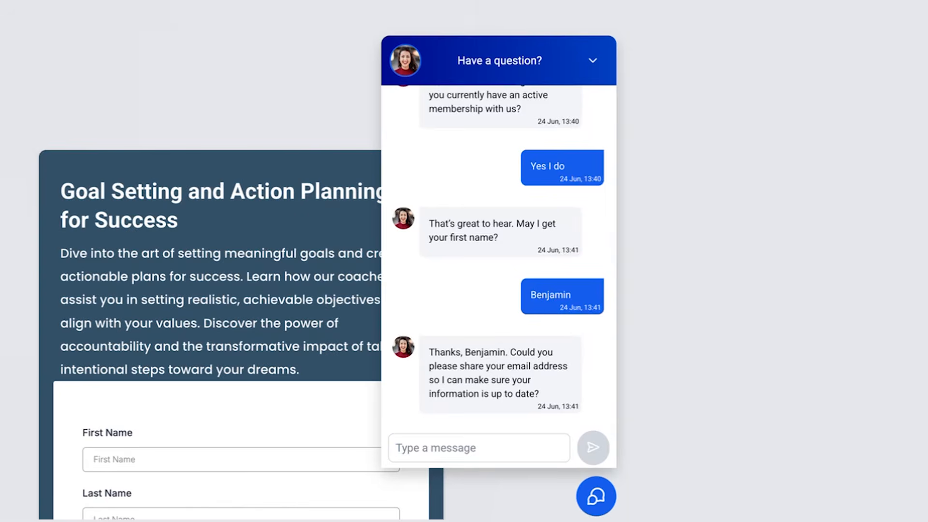
- Ask 'Why do you need it' about the email, accept with '8am is great', then reply 'No thanks'
type("Why do you need it")
key("Return")
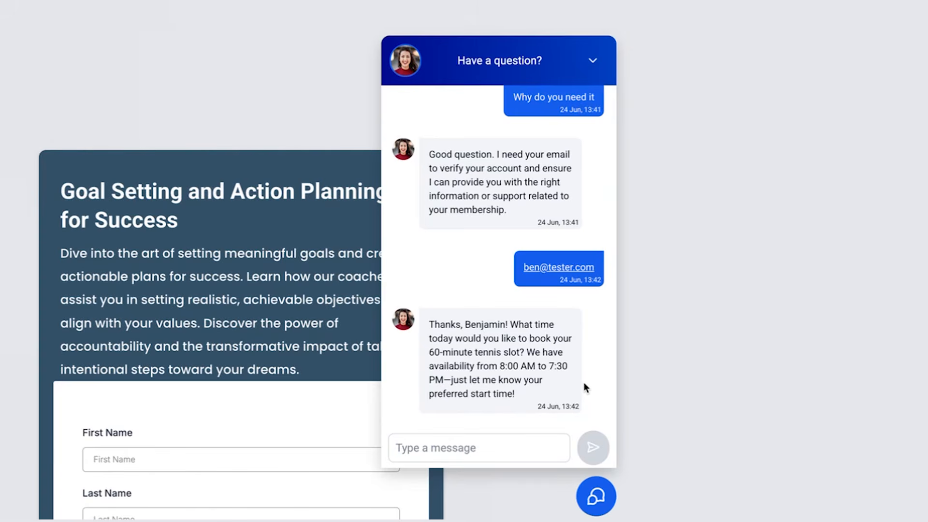
type("8am is great")
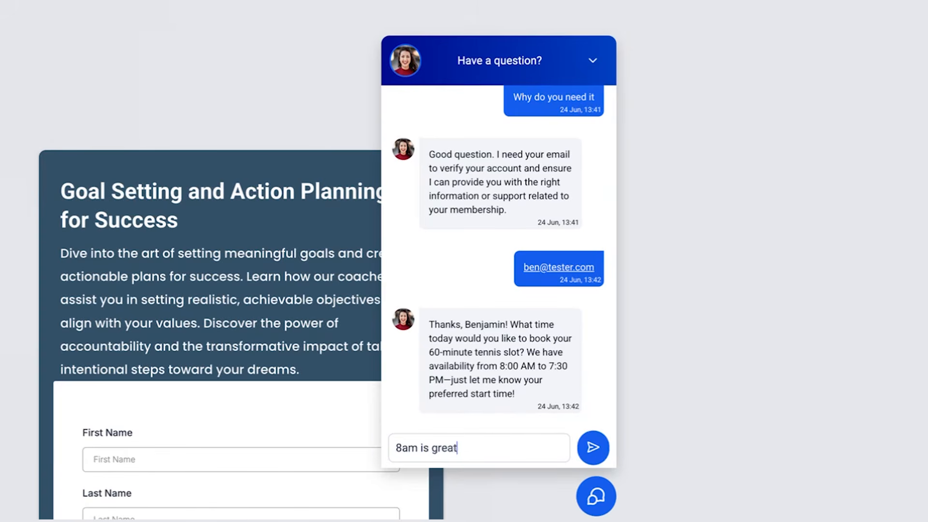
key("Return")
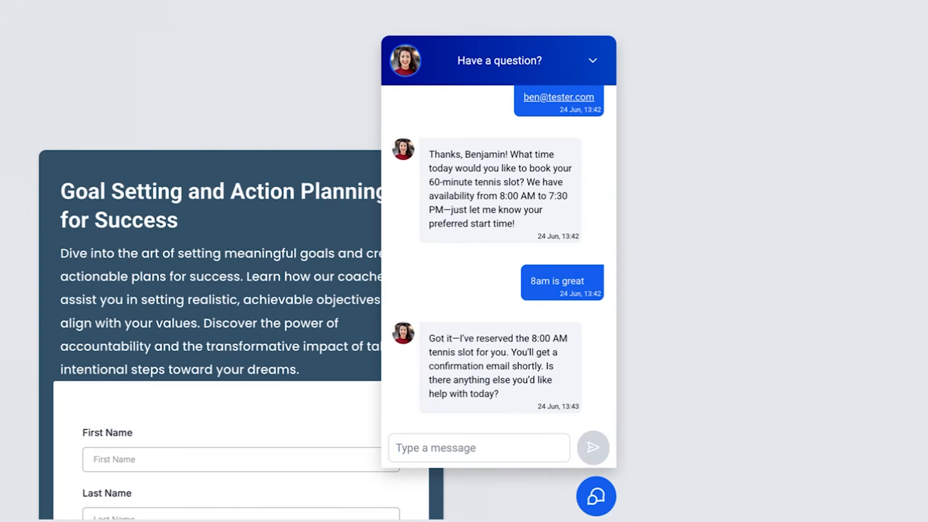
type("No thanks")
key("Return")
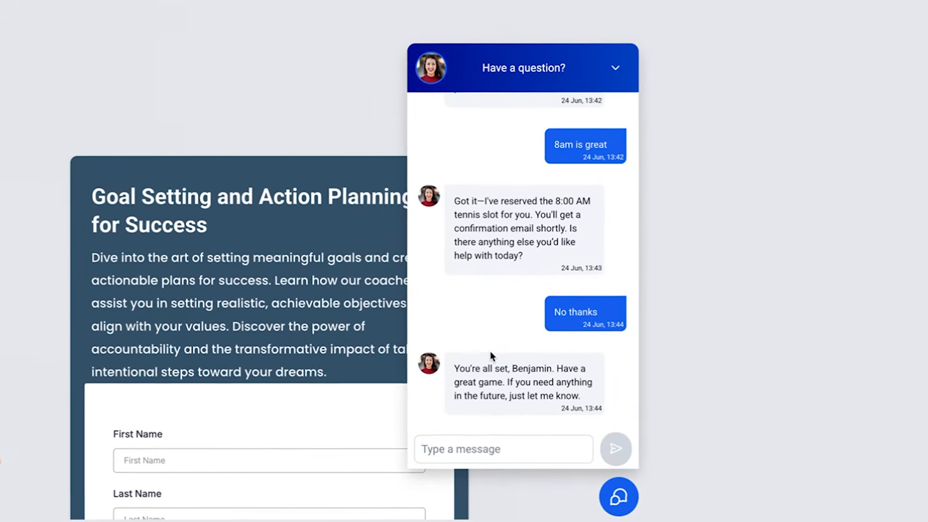